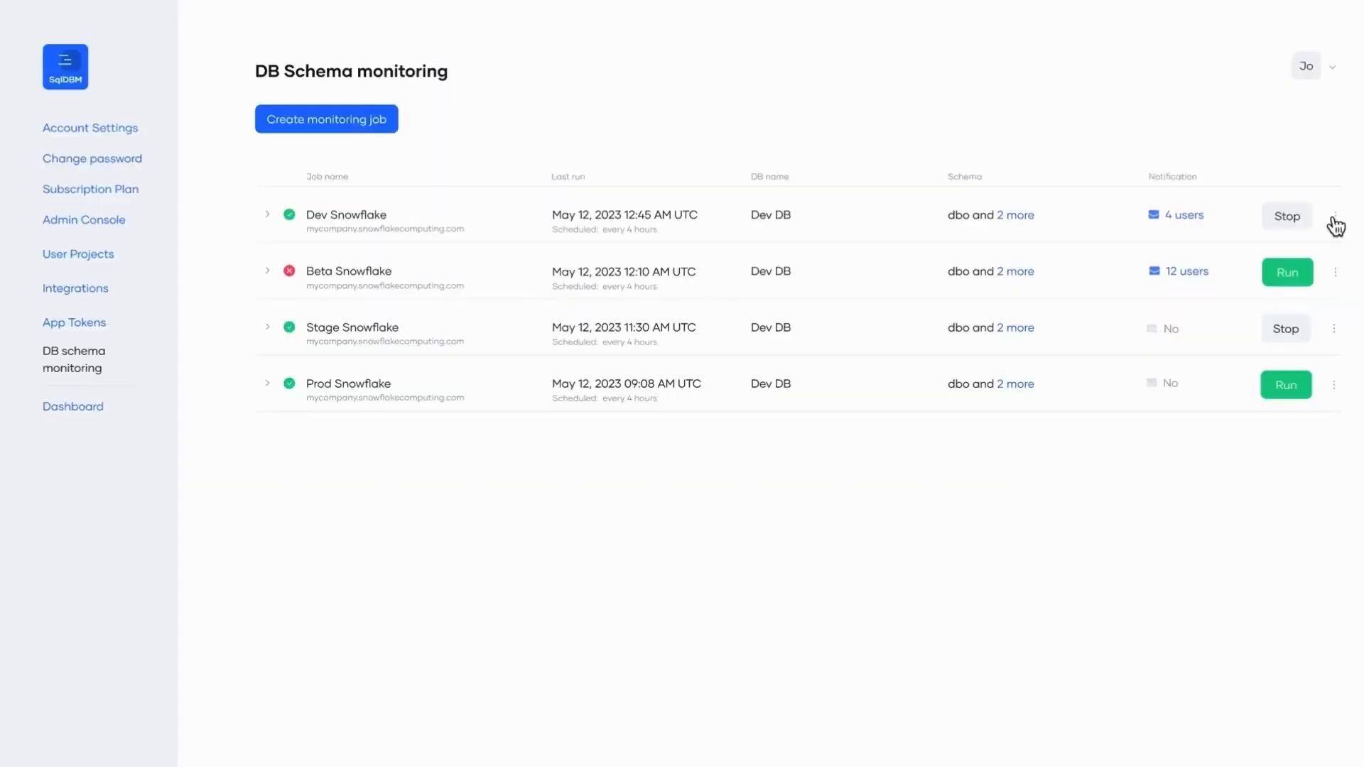
Step: Add the fifth listed user to the Dev Snowflake job's notifications, and open the comparison of that job's last changes
click(1332, 217)
click(1288, 362)
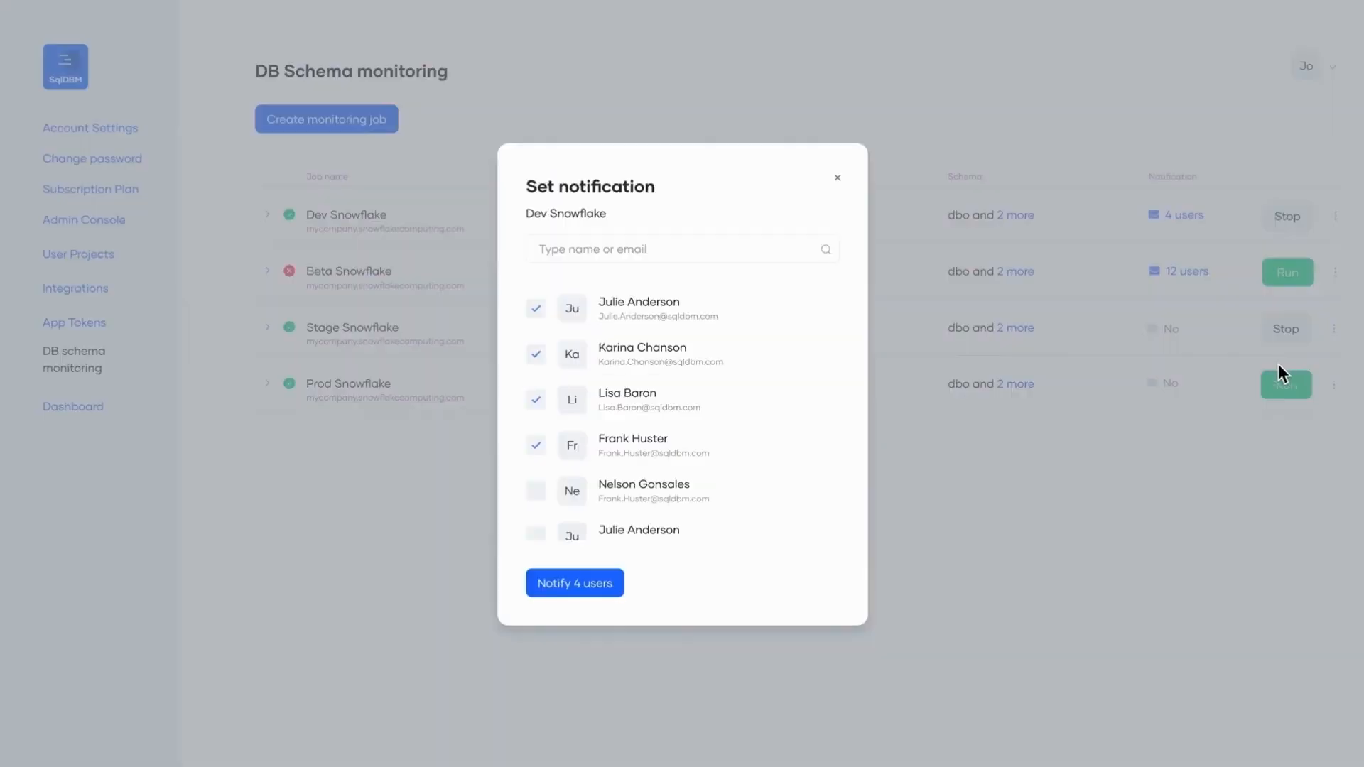
click(536, 490)
click(568, 584)
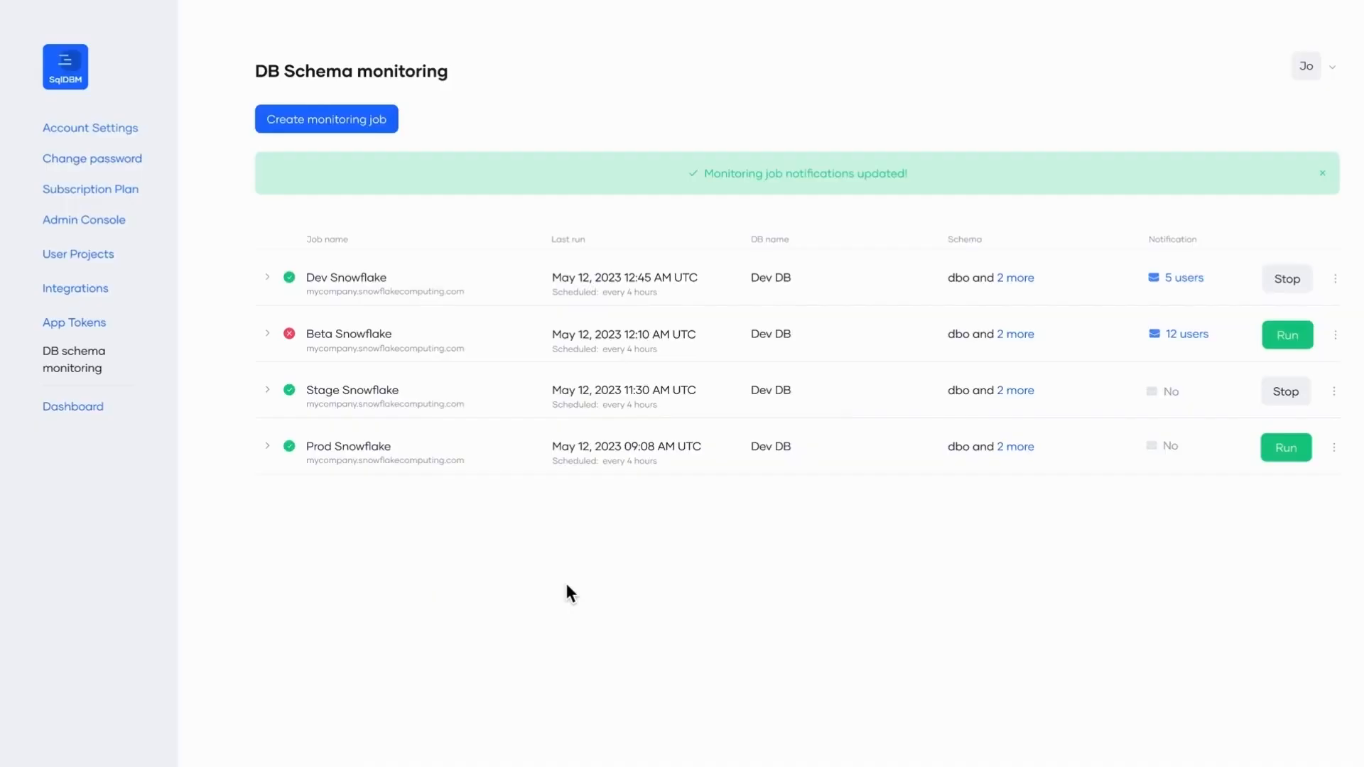
click(268, 216)
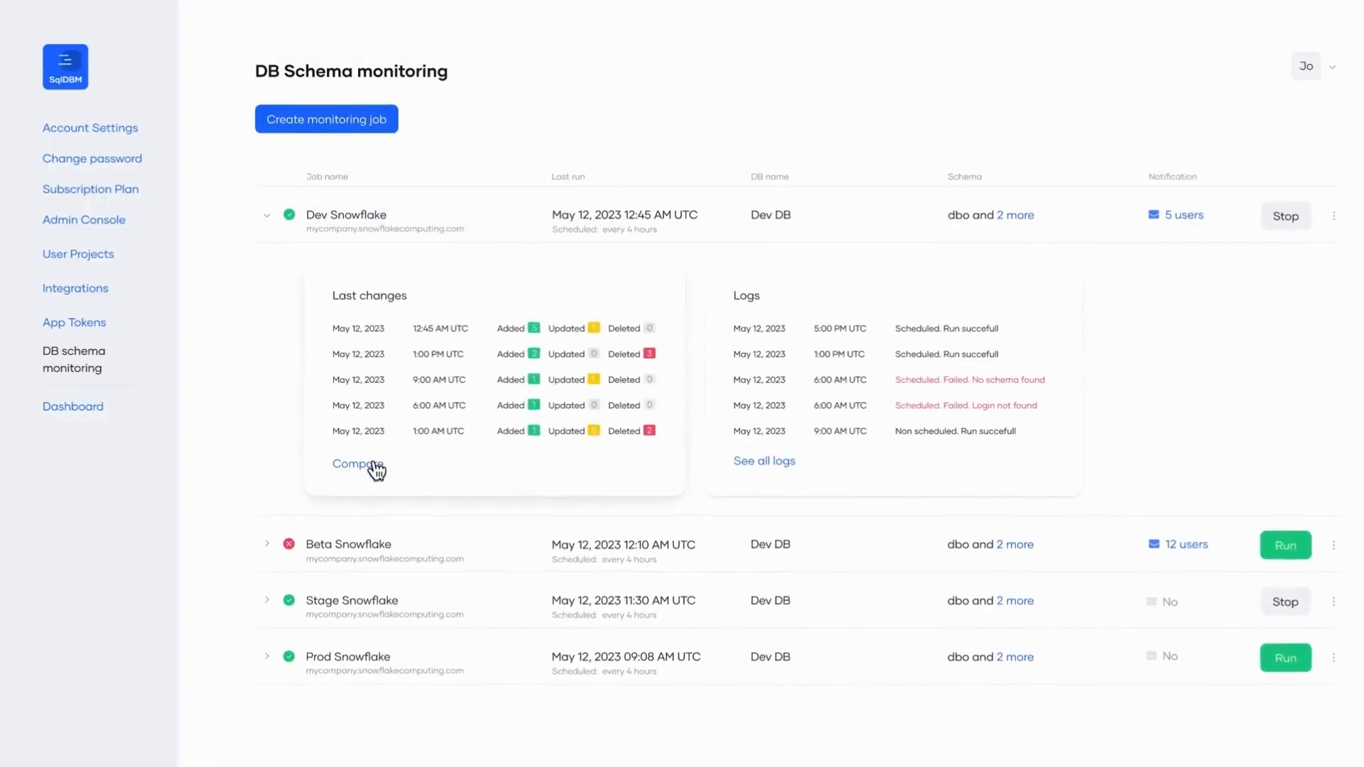
click(370, 465)
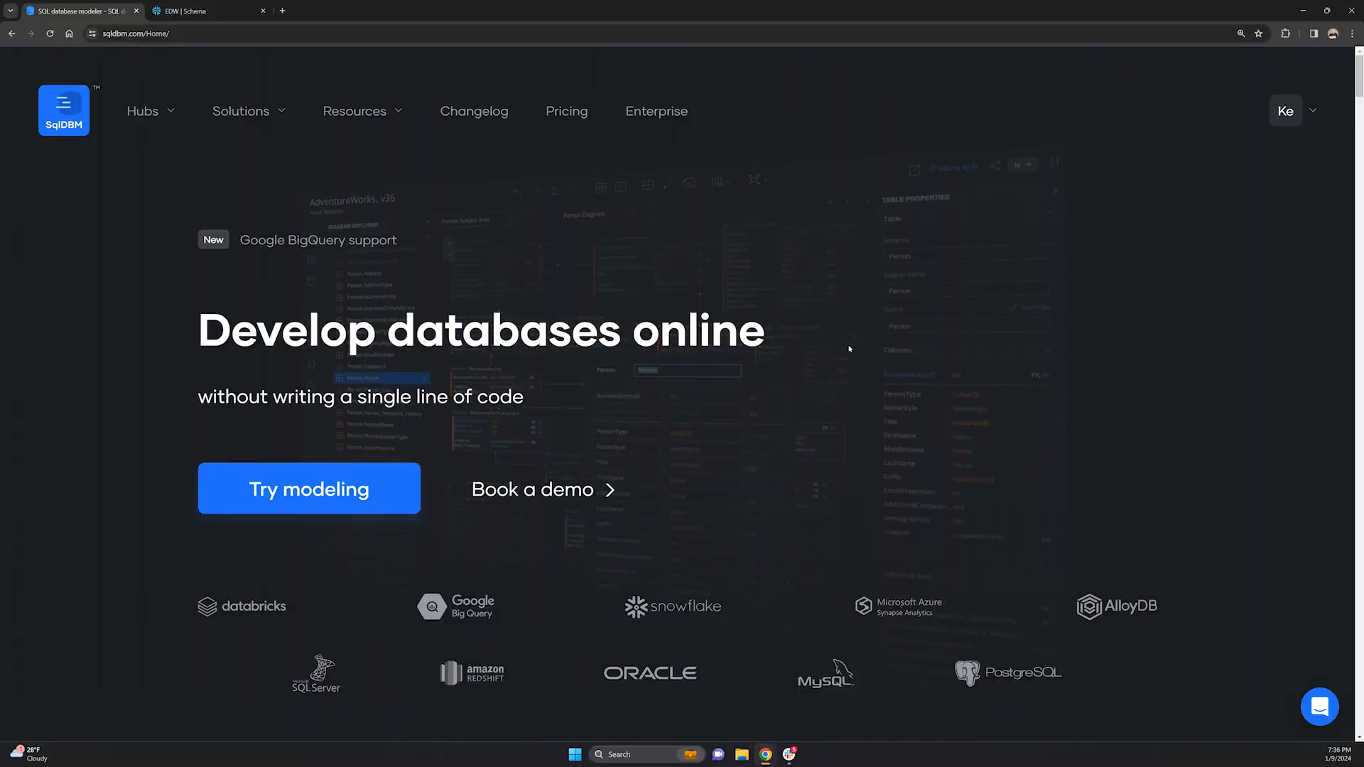
Step: Open the DB schema monitoring page from the account settings
click(1310, 114)
click(1200, 191)
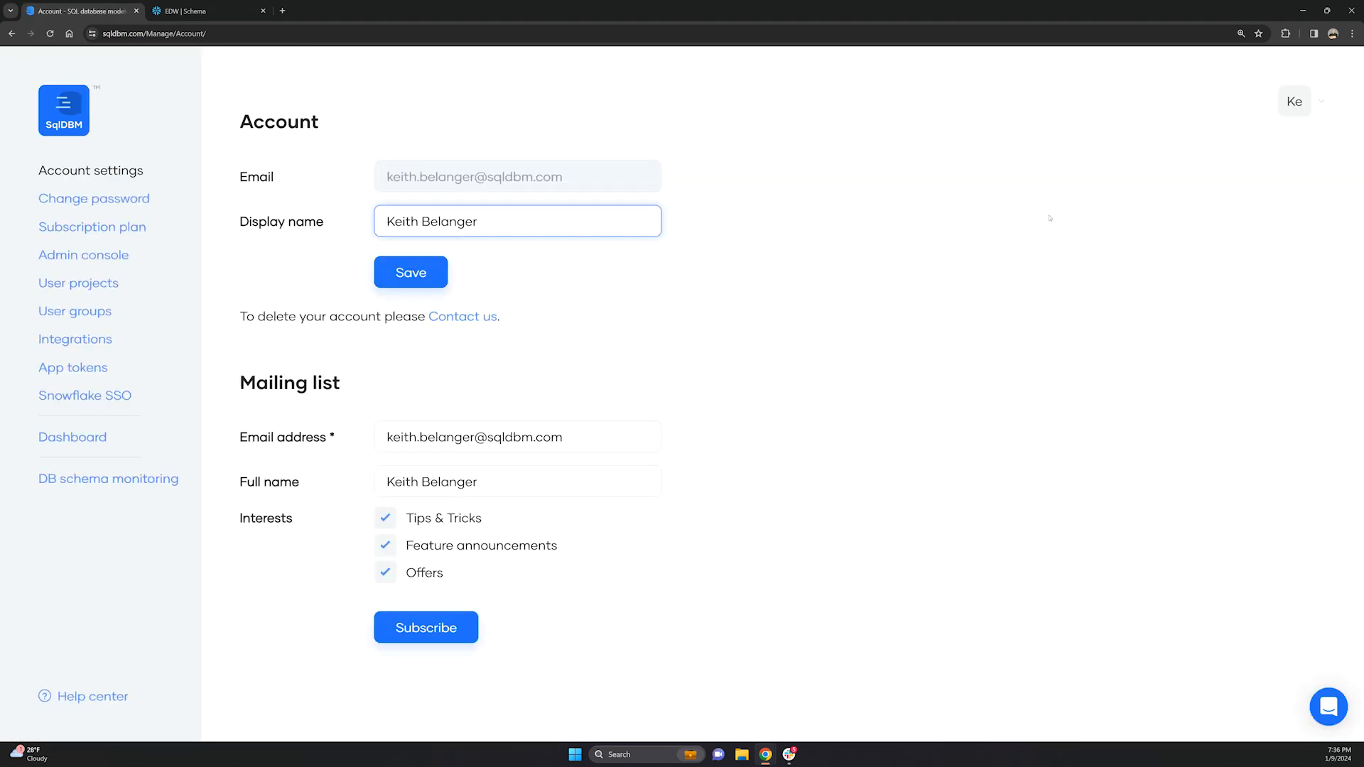
click(97, 481)
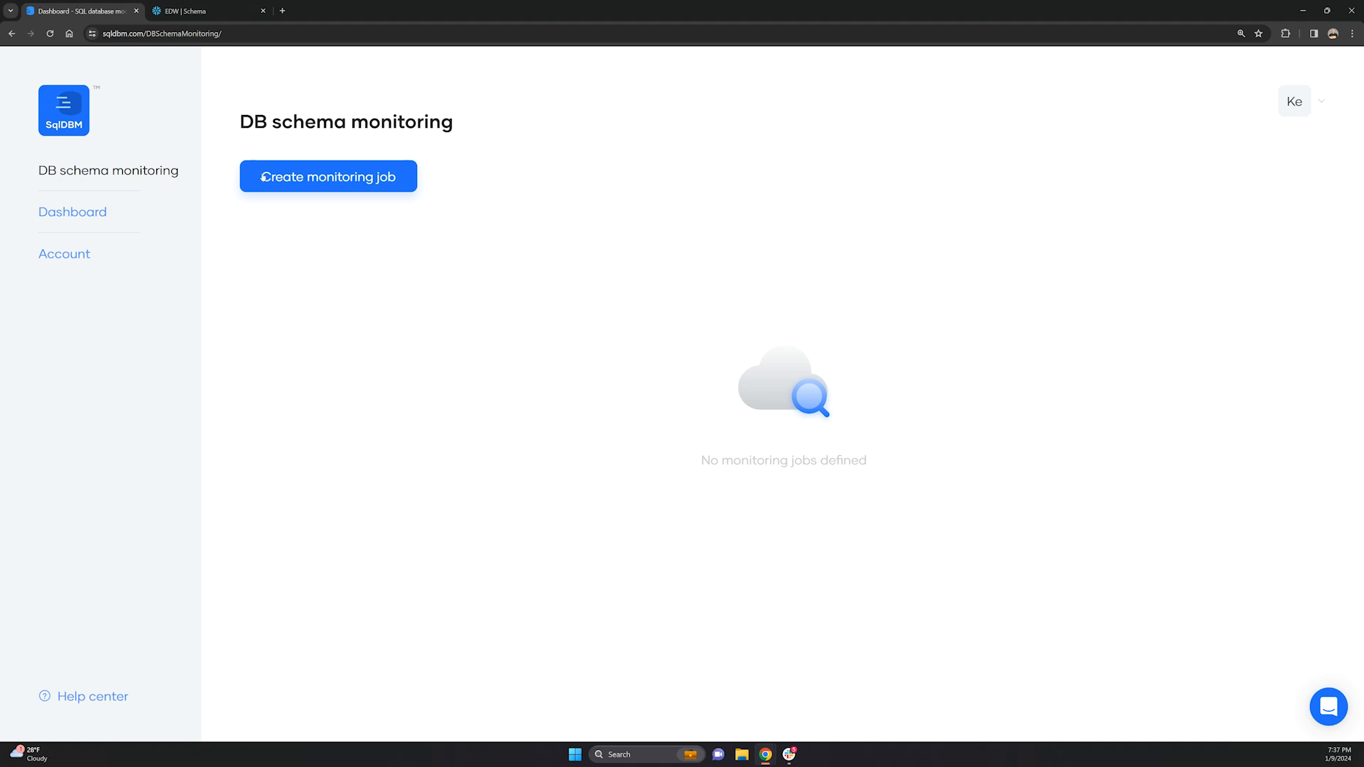
Step: Create a monitoring job named EDW Production and enter the Snowflake server address ending in snowflakecomputing.com
click(321, 176)
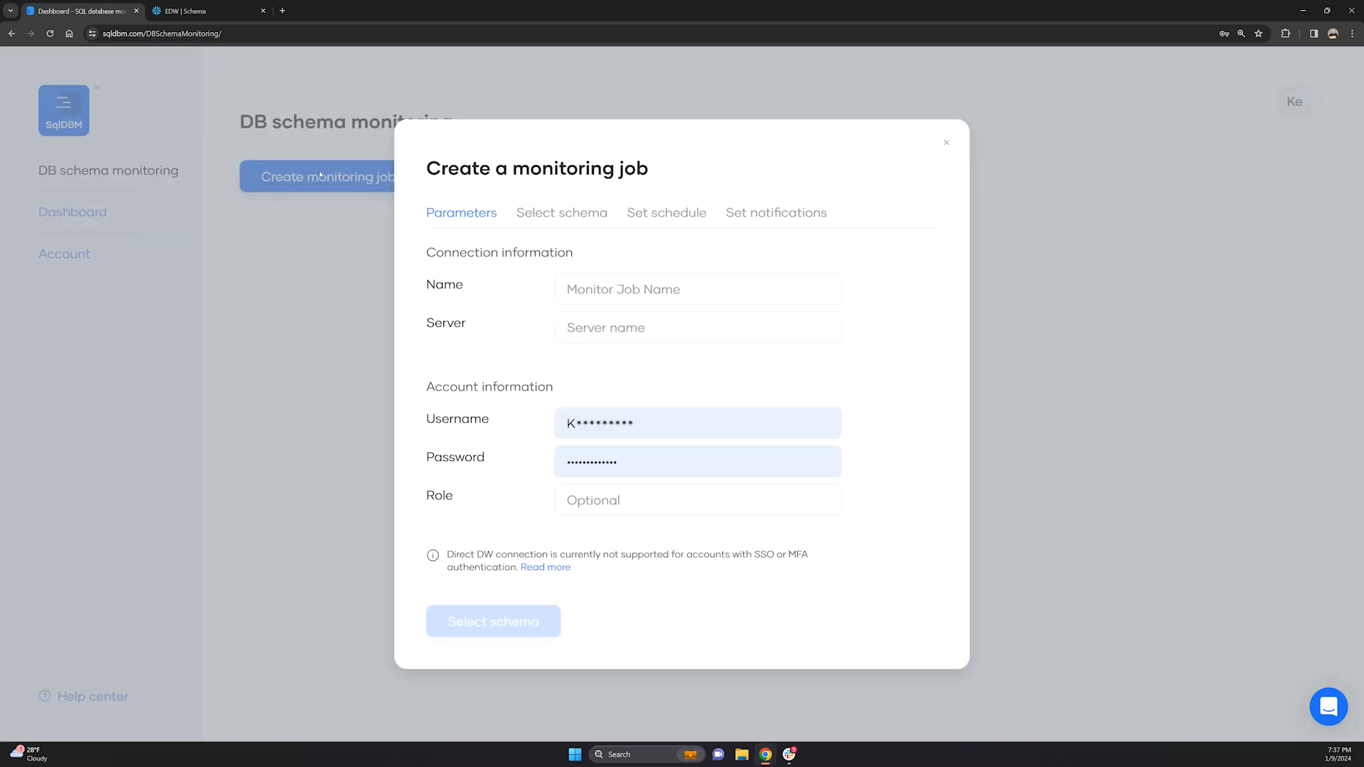
click(662, 287)
text(ED)
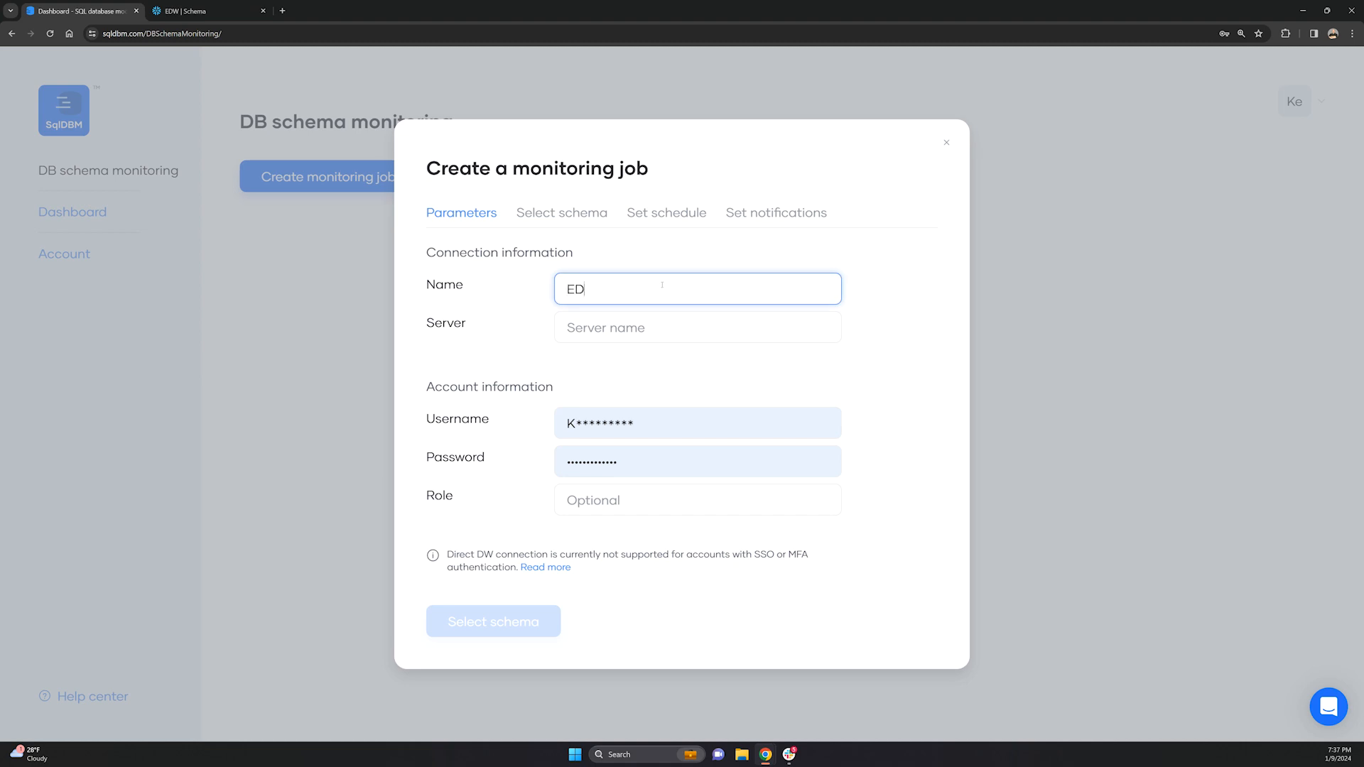
text(W Production)
click(651, 335)
text(*****************.snowflakecomputing.com)
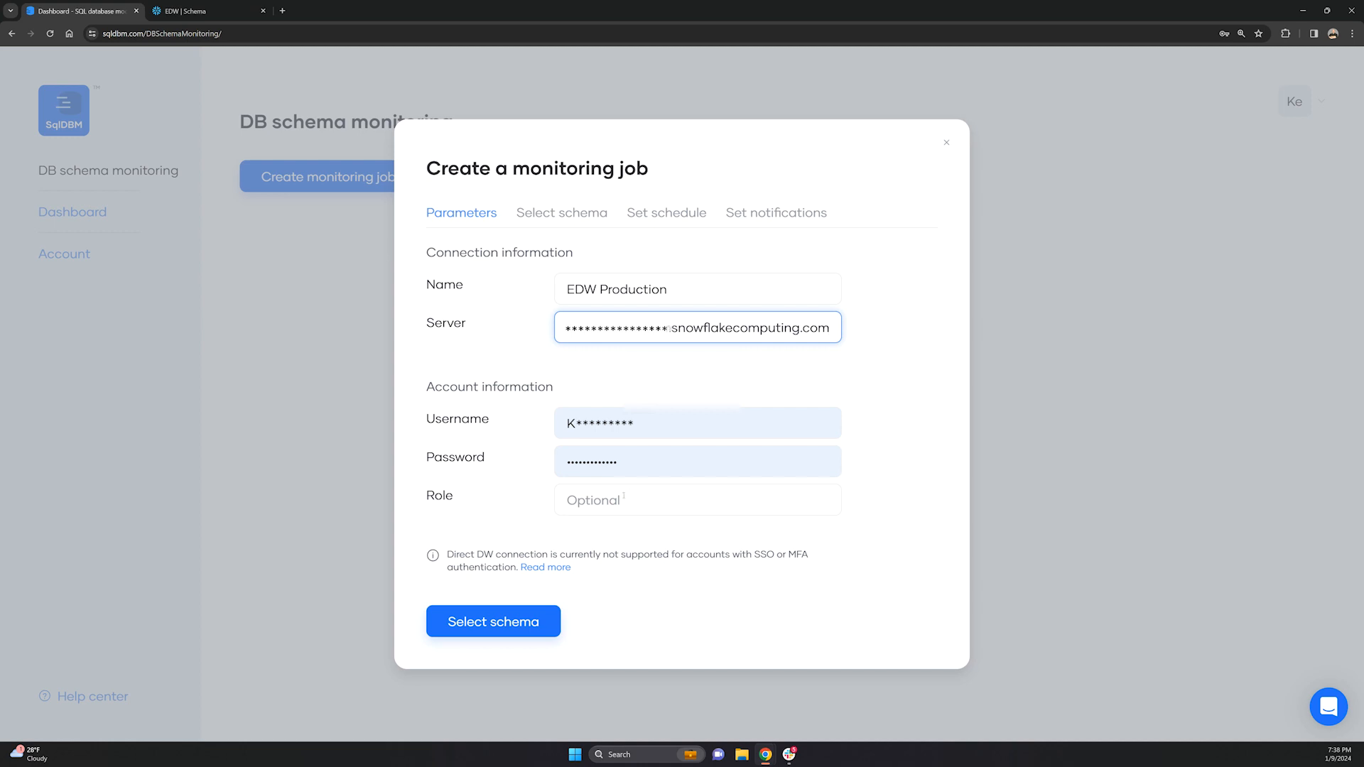
Step: Select the EDW schema of the ACMECORP database for the job to monitor
click(516, 623)
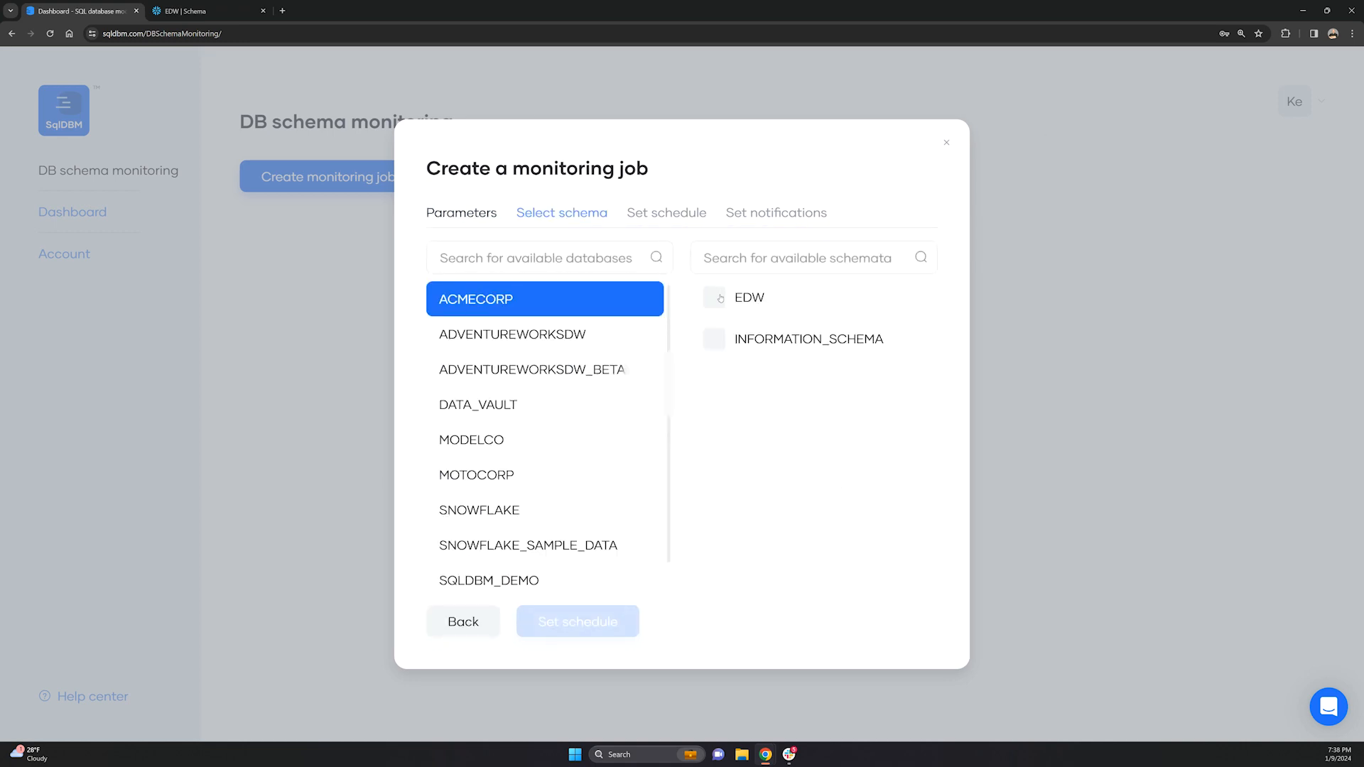
click(719, 299)
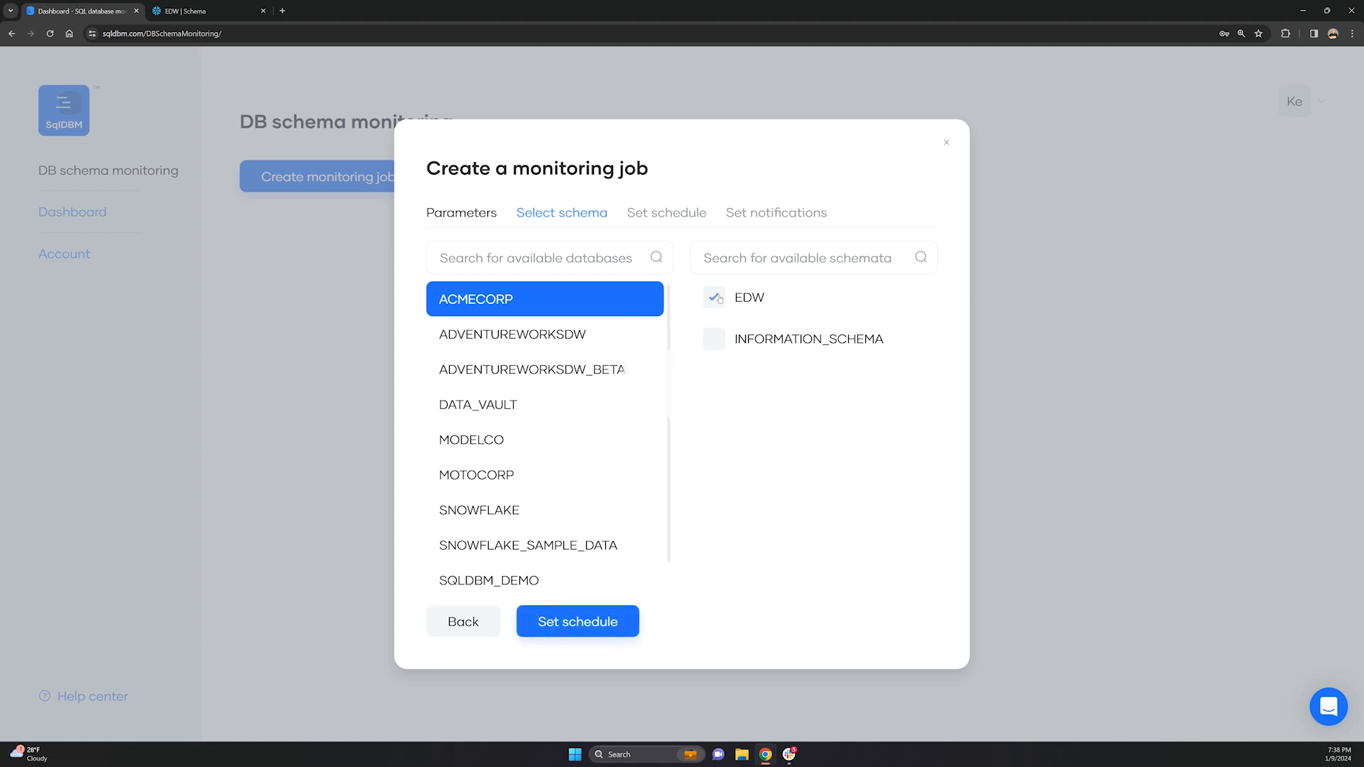
click(561, 620)
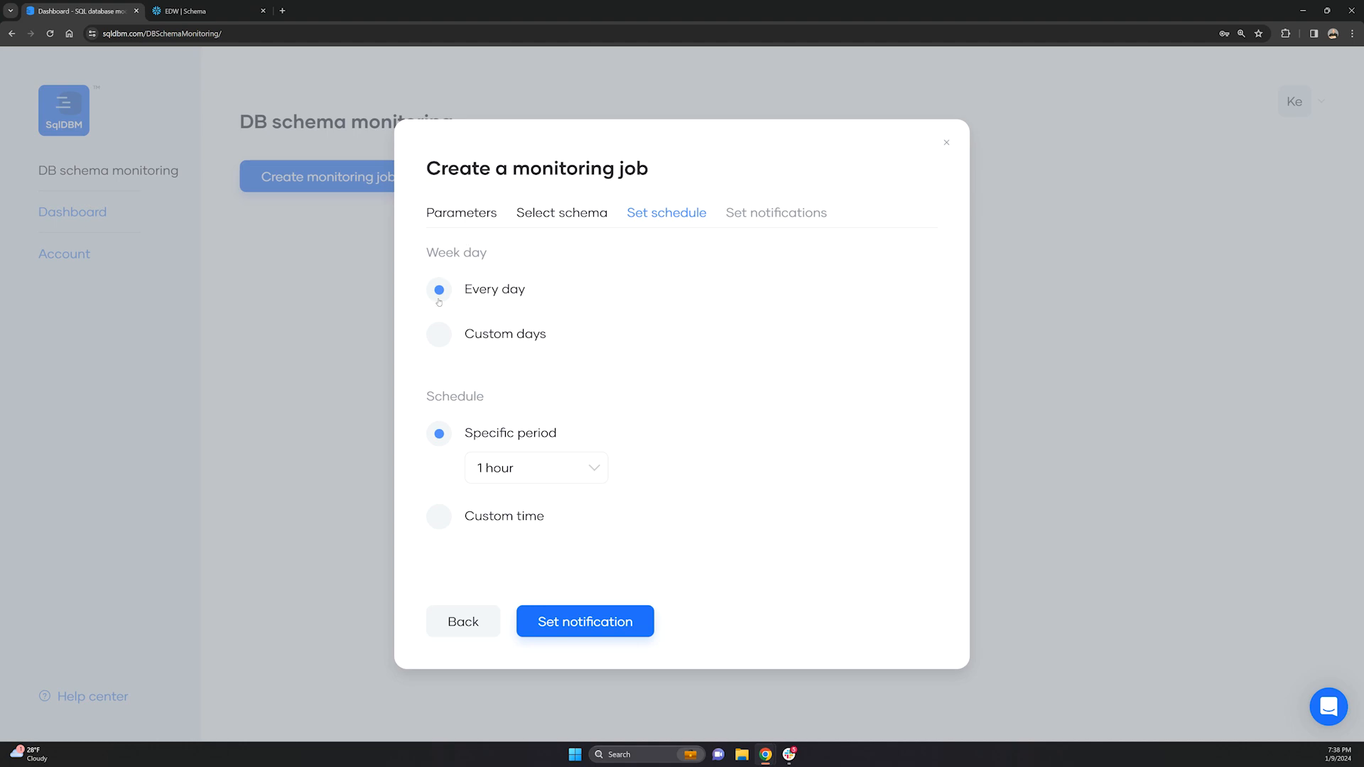
Step: Schedule the job for every day at a custom time of 6:00 AM, and save it with the preset notification recipient and run option
click(441, 525)
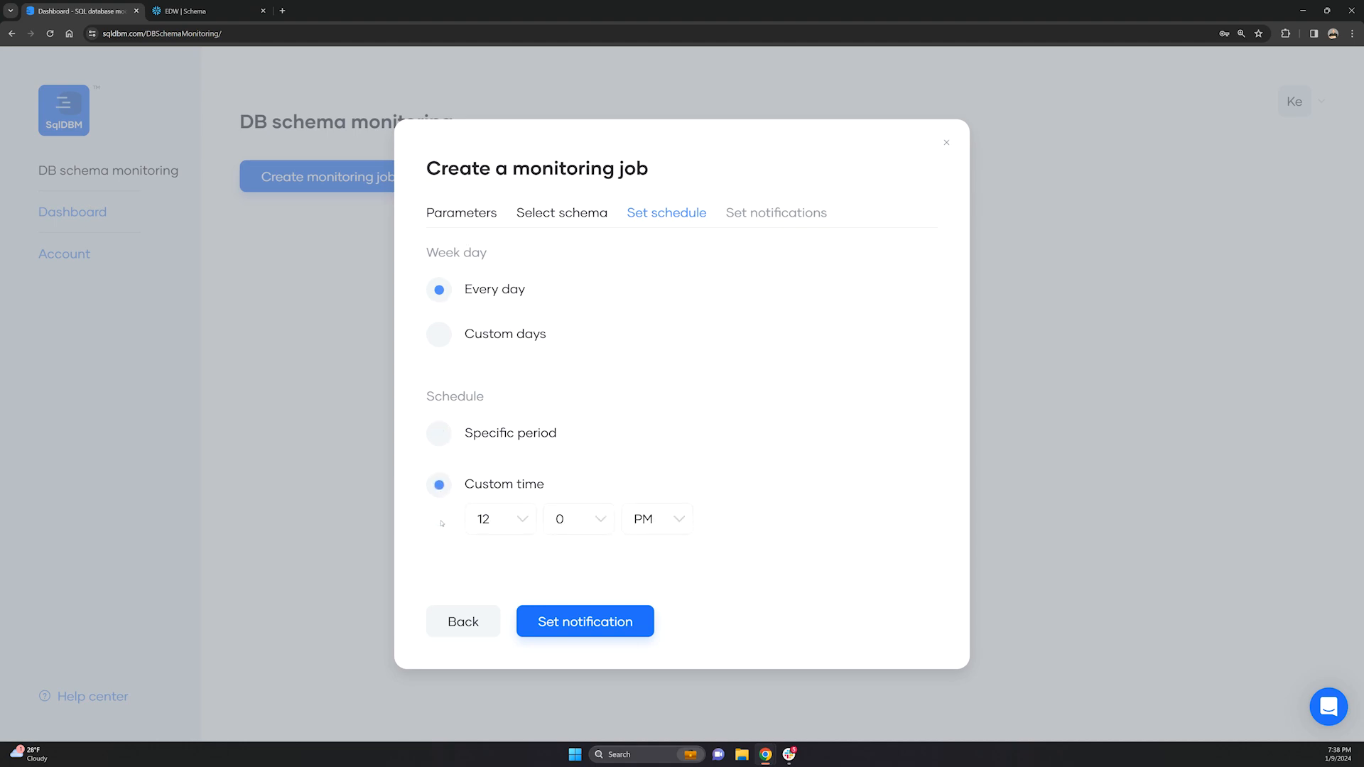
click(505, 522)
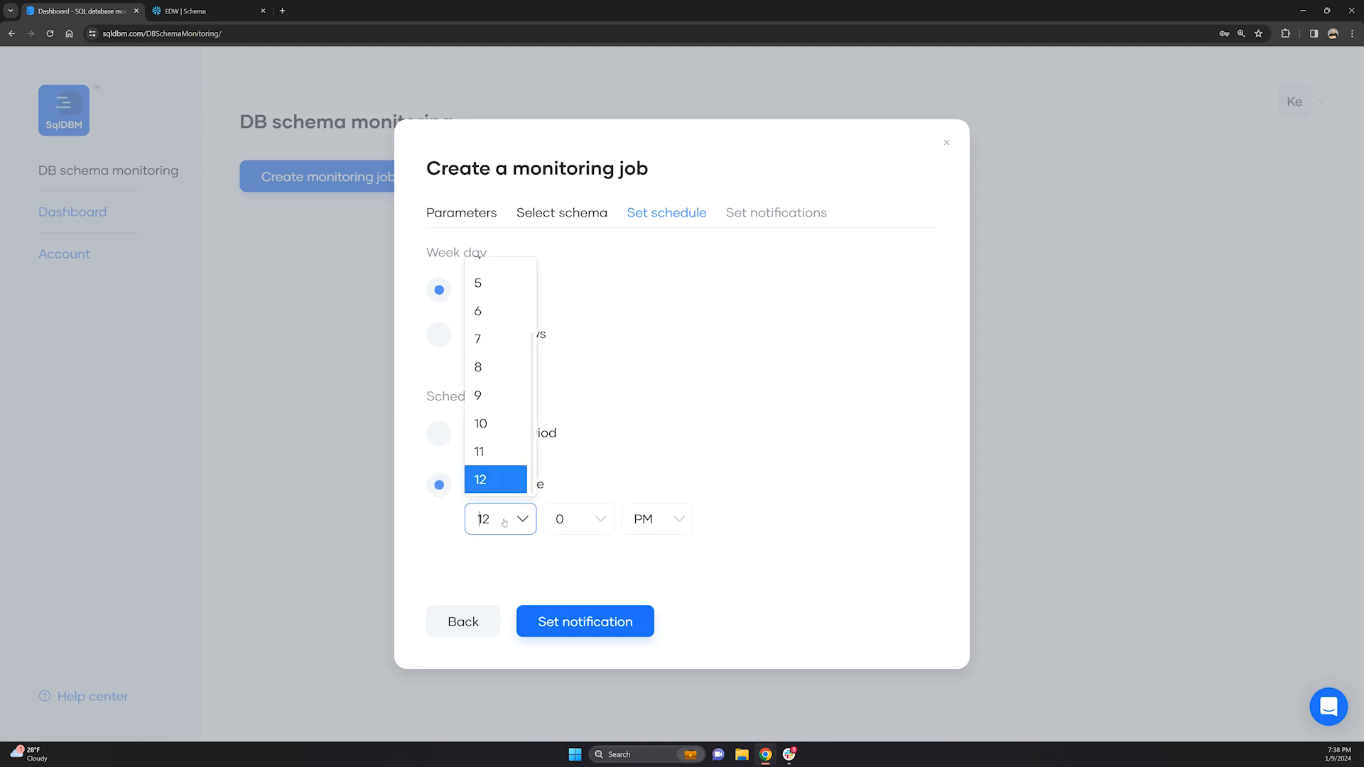
click(487, 312)
click(634, 517)
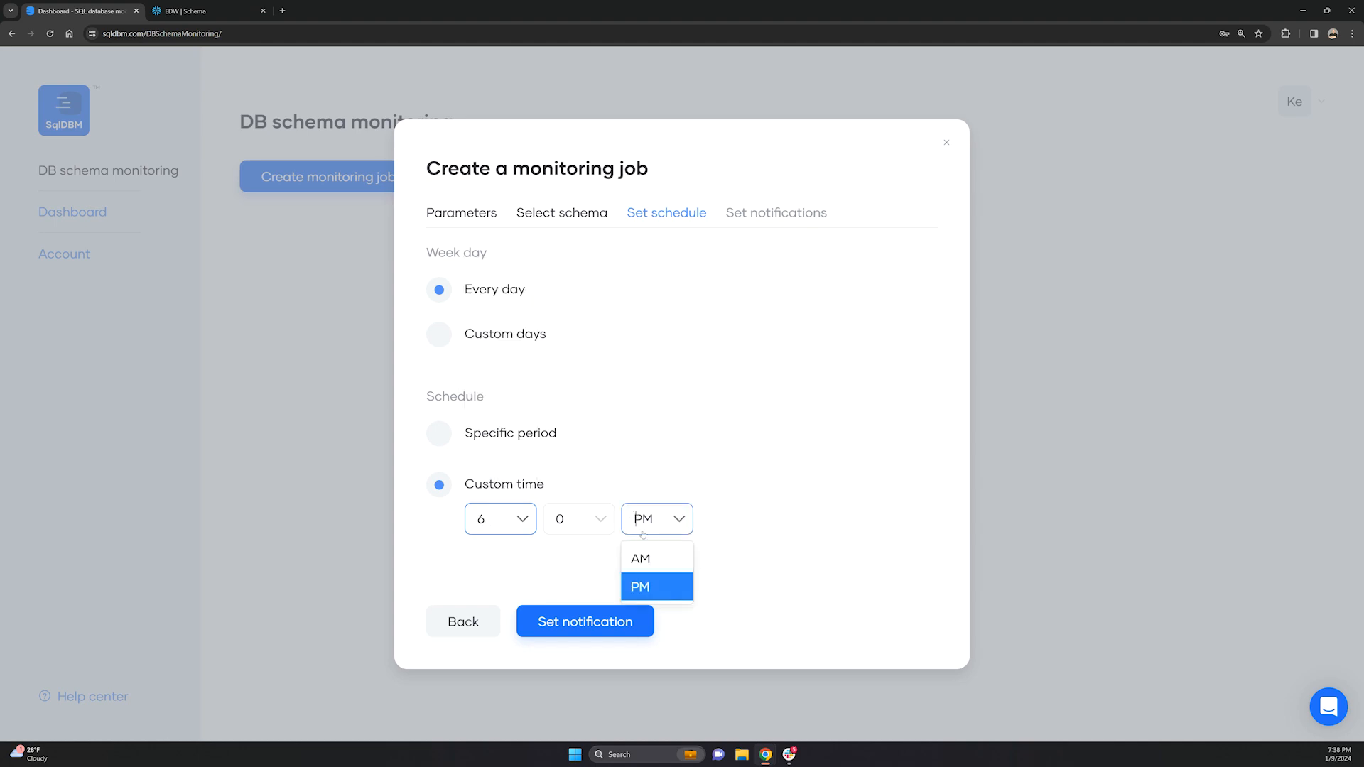
click(668, 561)
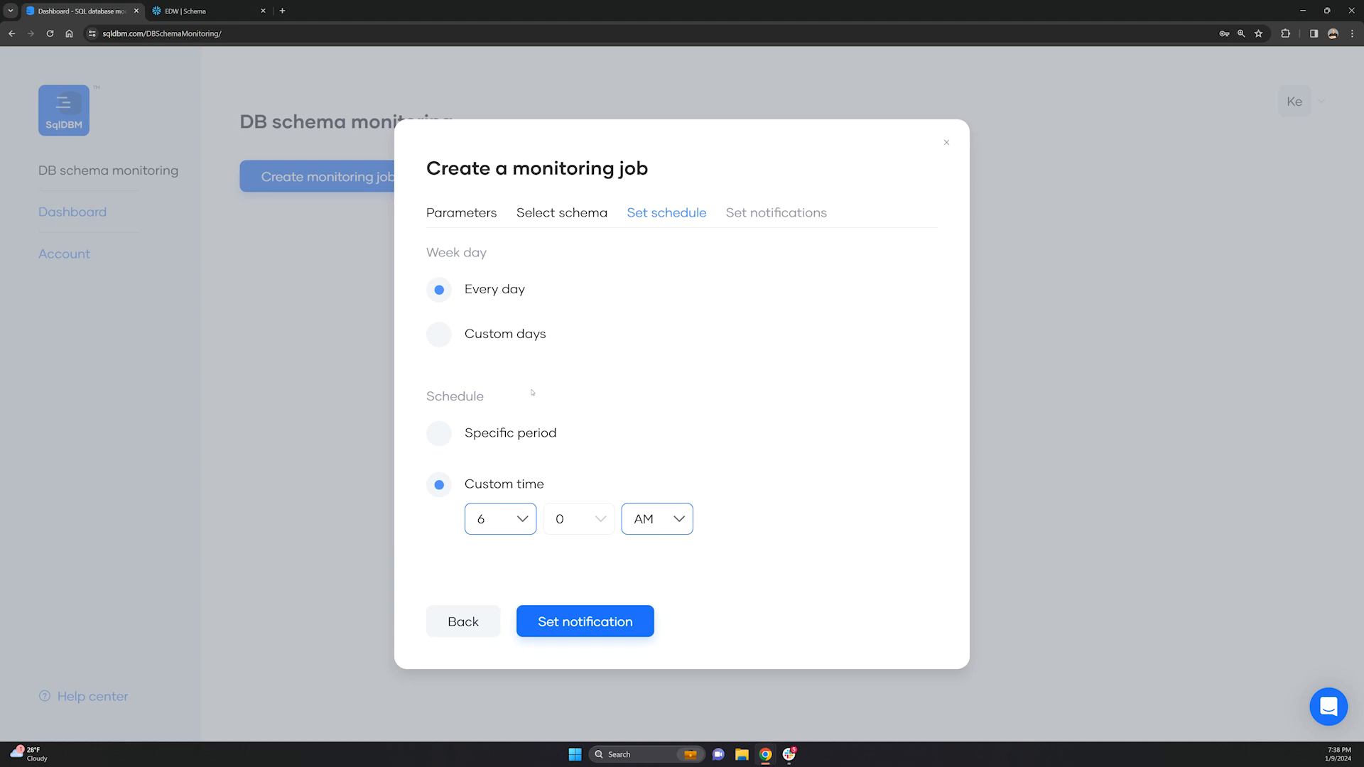
click(594, 624)
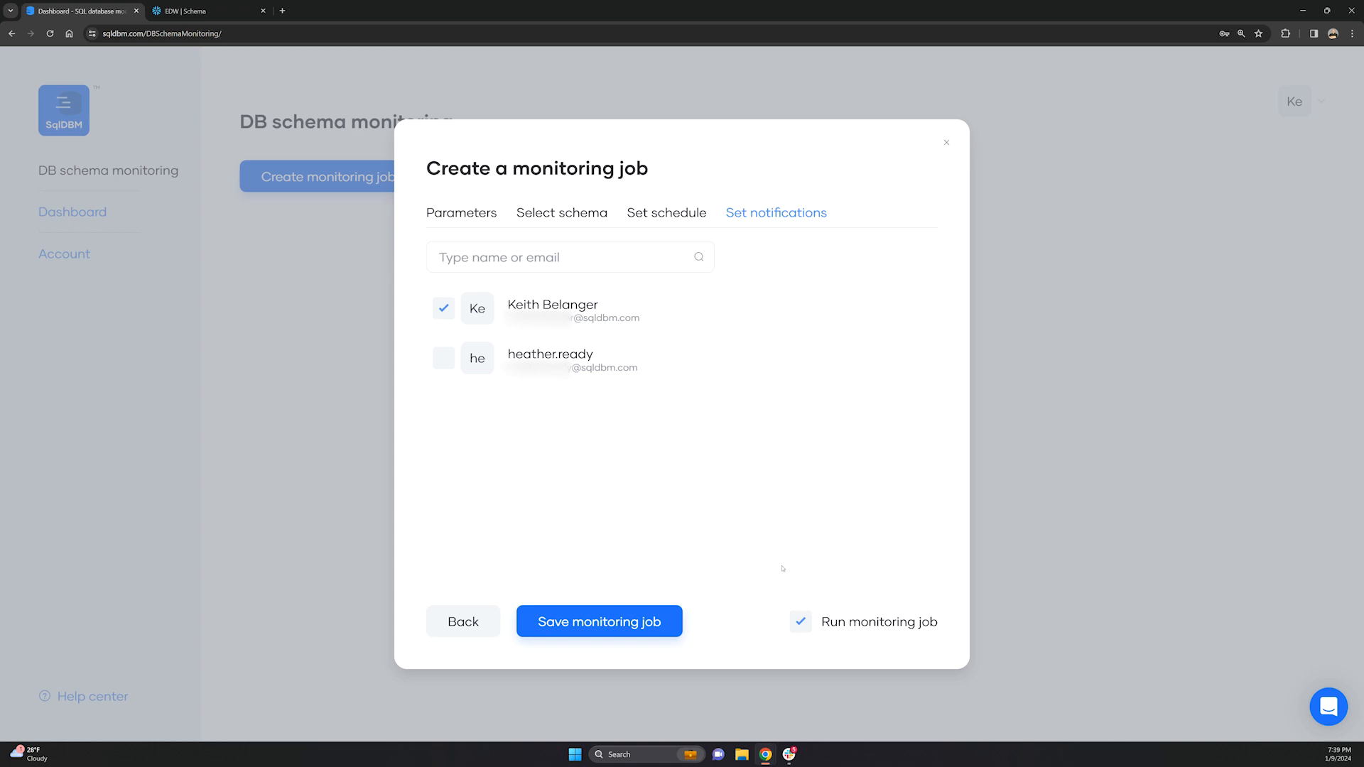
click(633, 623)
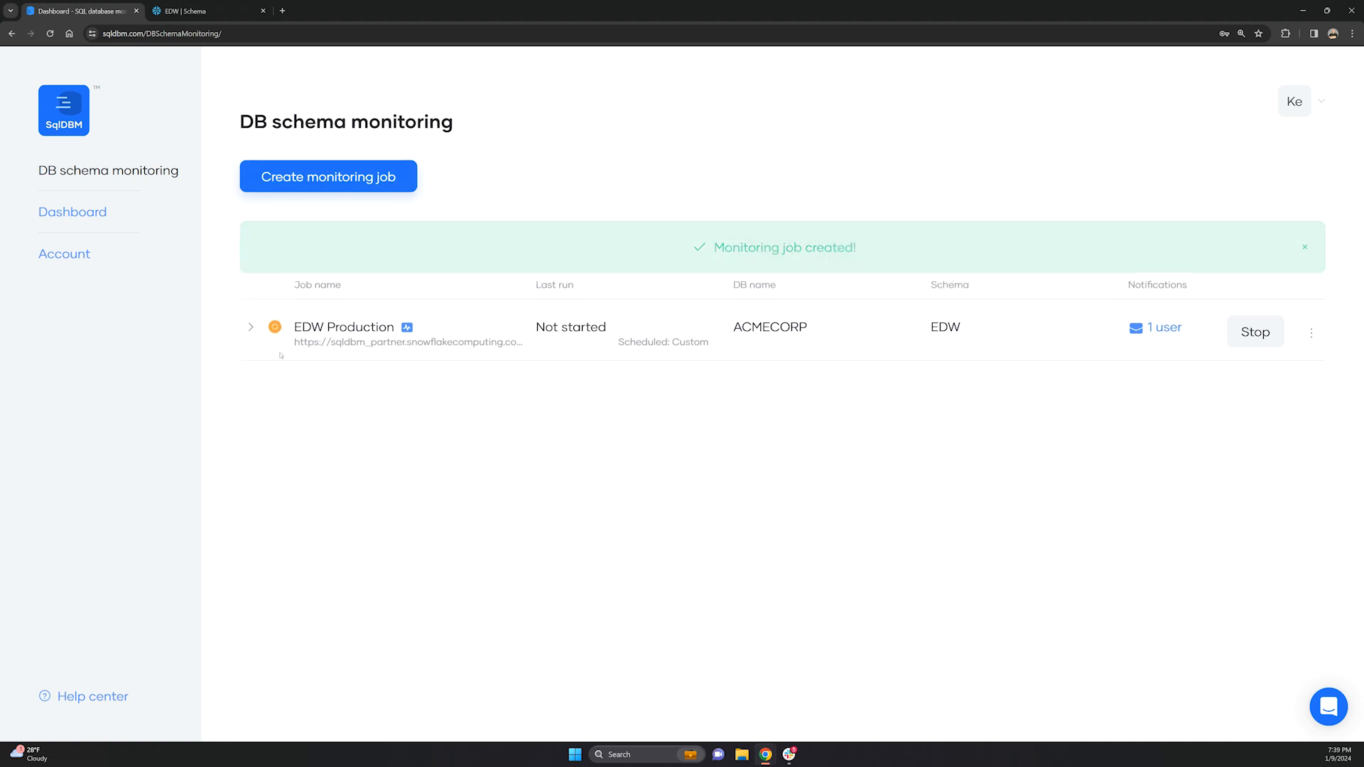
Step: Review the EDW Production job's run status and last changes, and expand the EDW schema entry in its Visual changelog
mouse_move(275, 281)
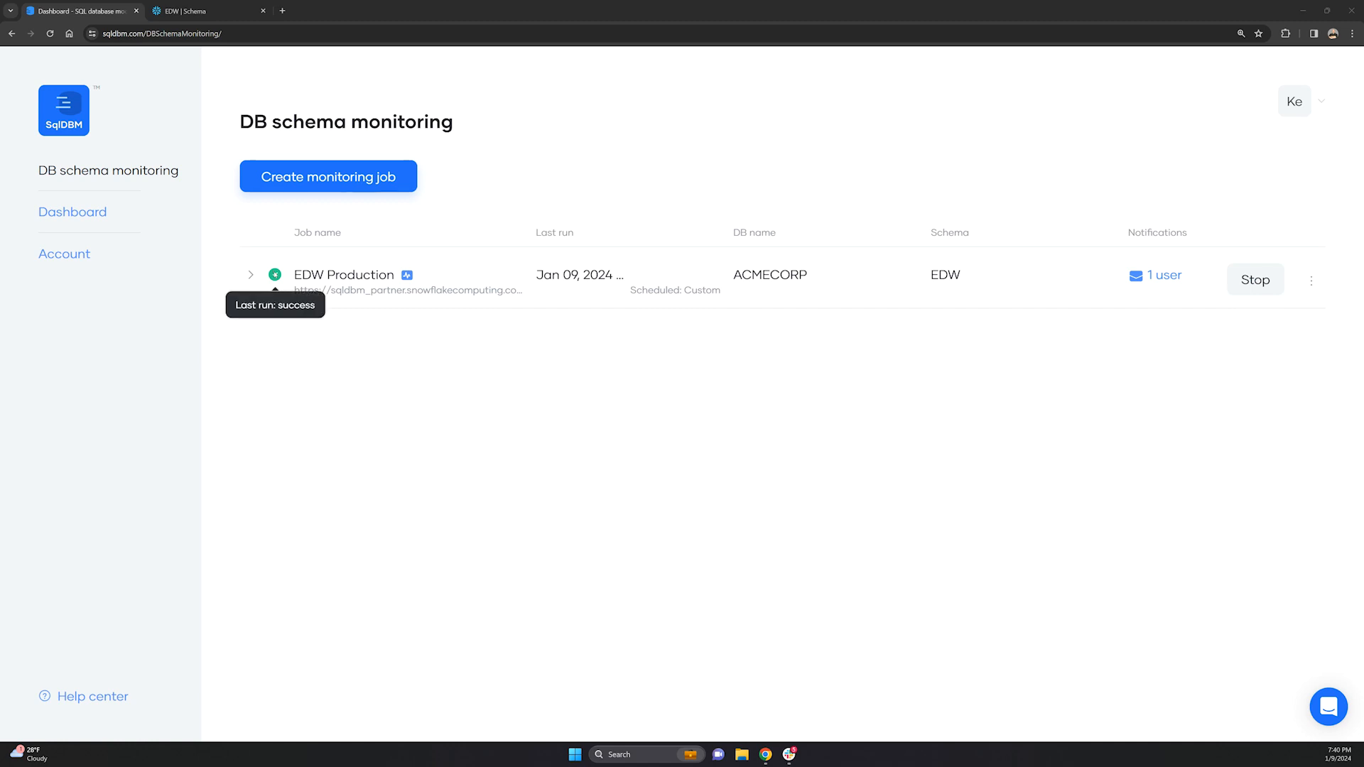
click(251, 275)
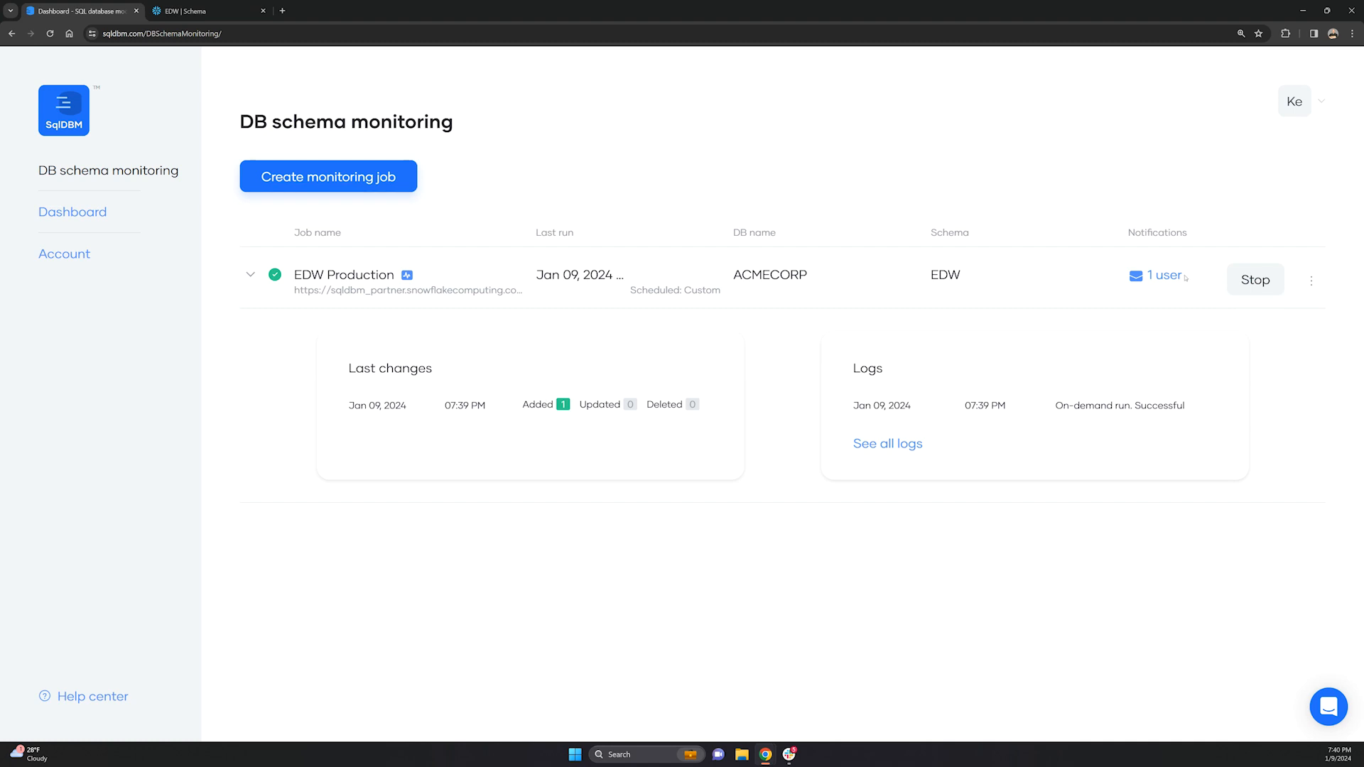
click(1311, 281)
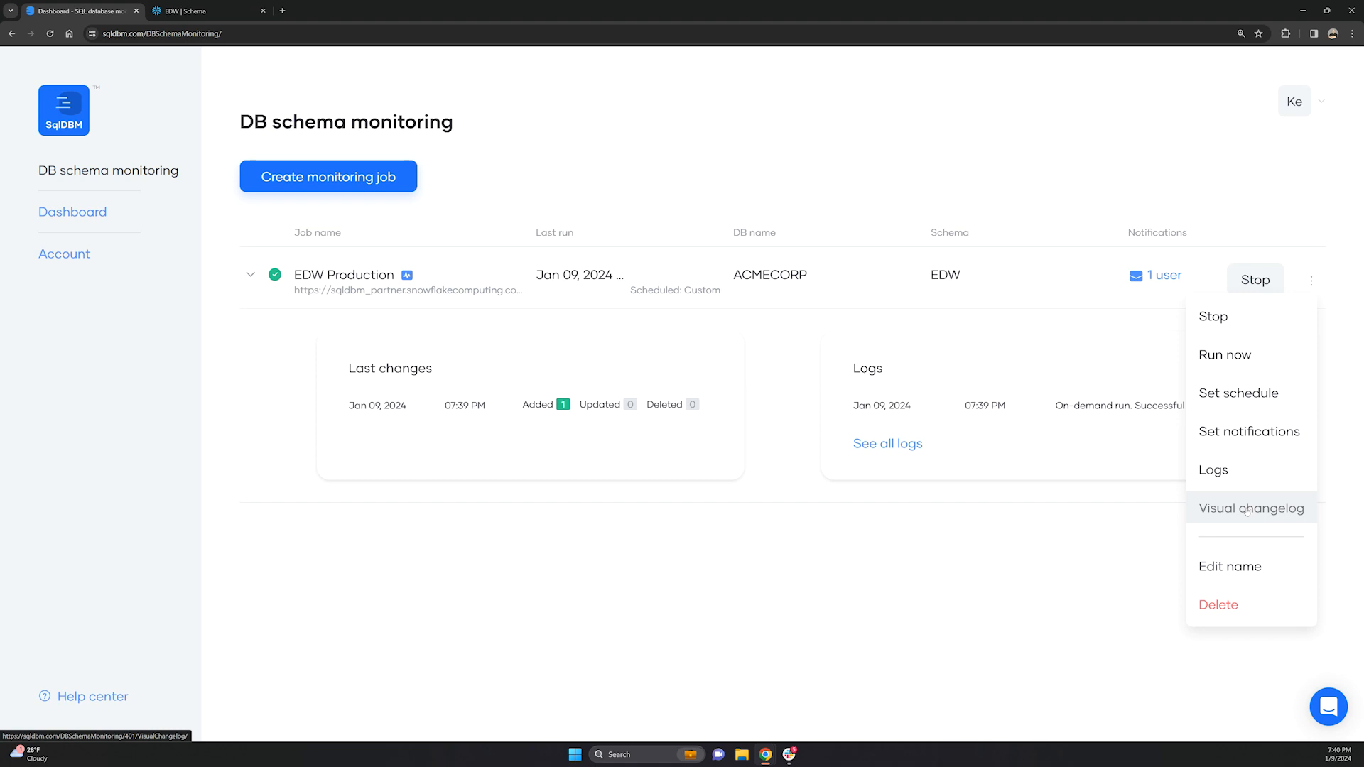
click(1247, 509)
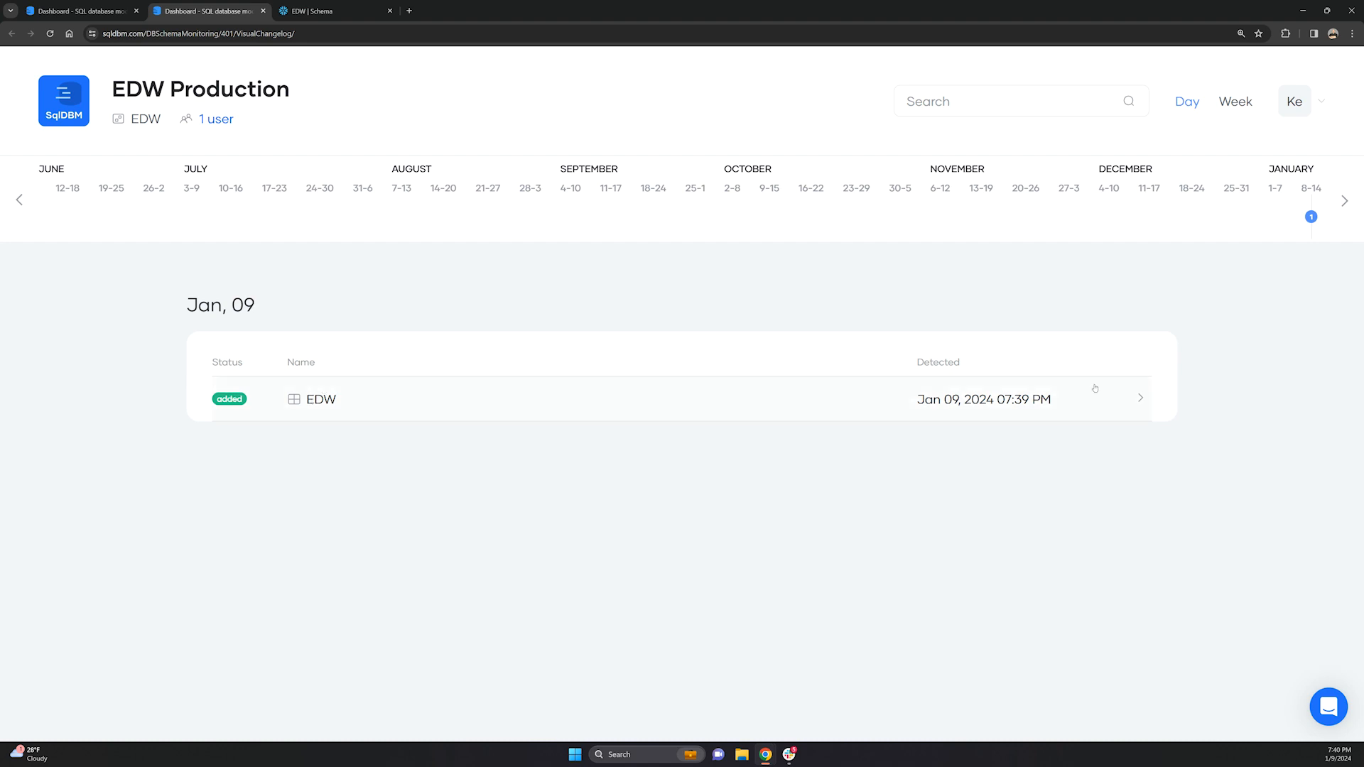
click(1140, 400)
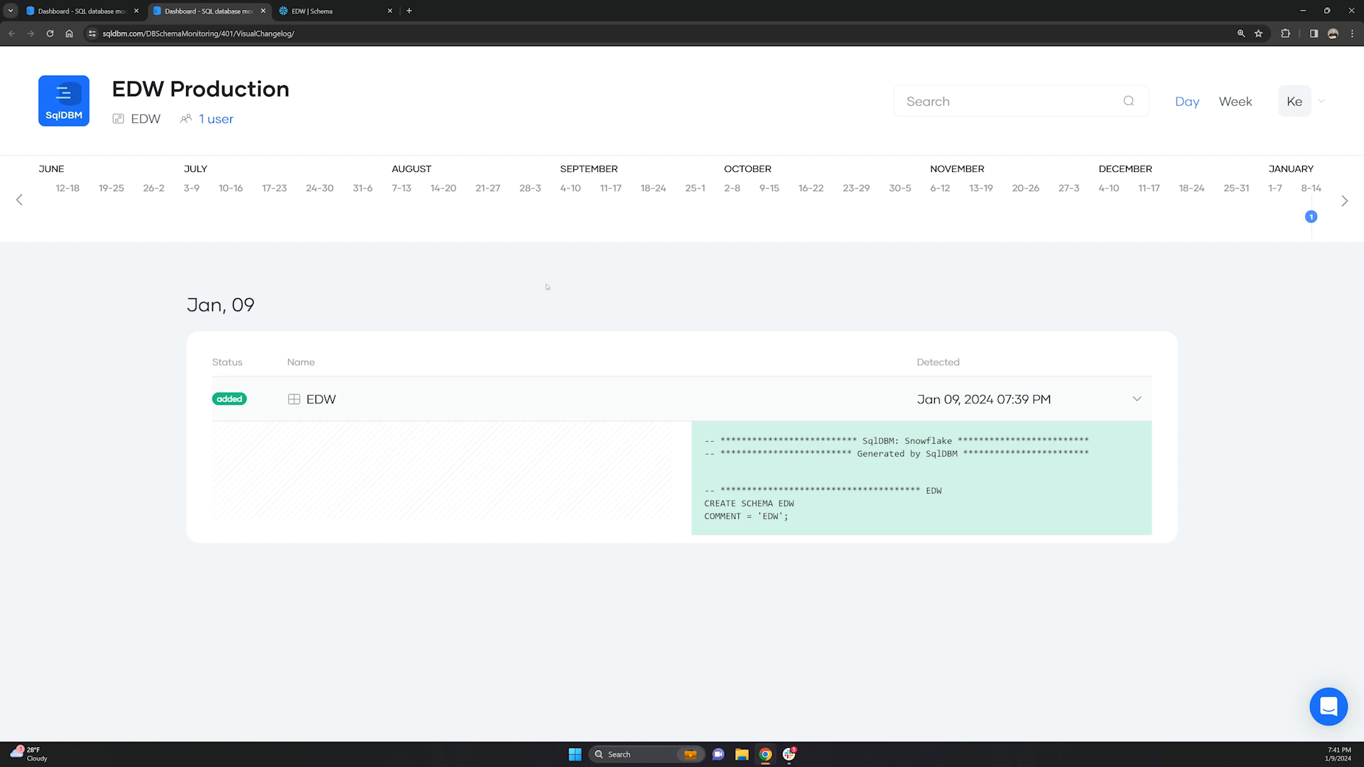
Step: Switch to Snowflake and run the entire SchemaMonitorDemo worksheet against the ACMECORP.EDW schema
click(336, 12)
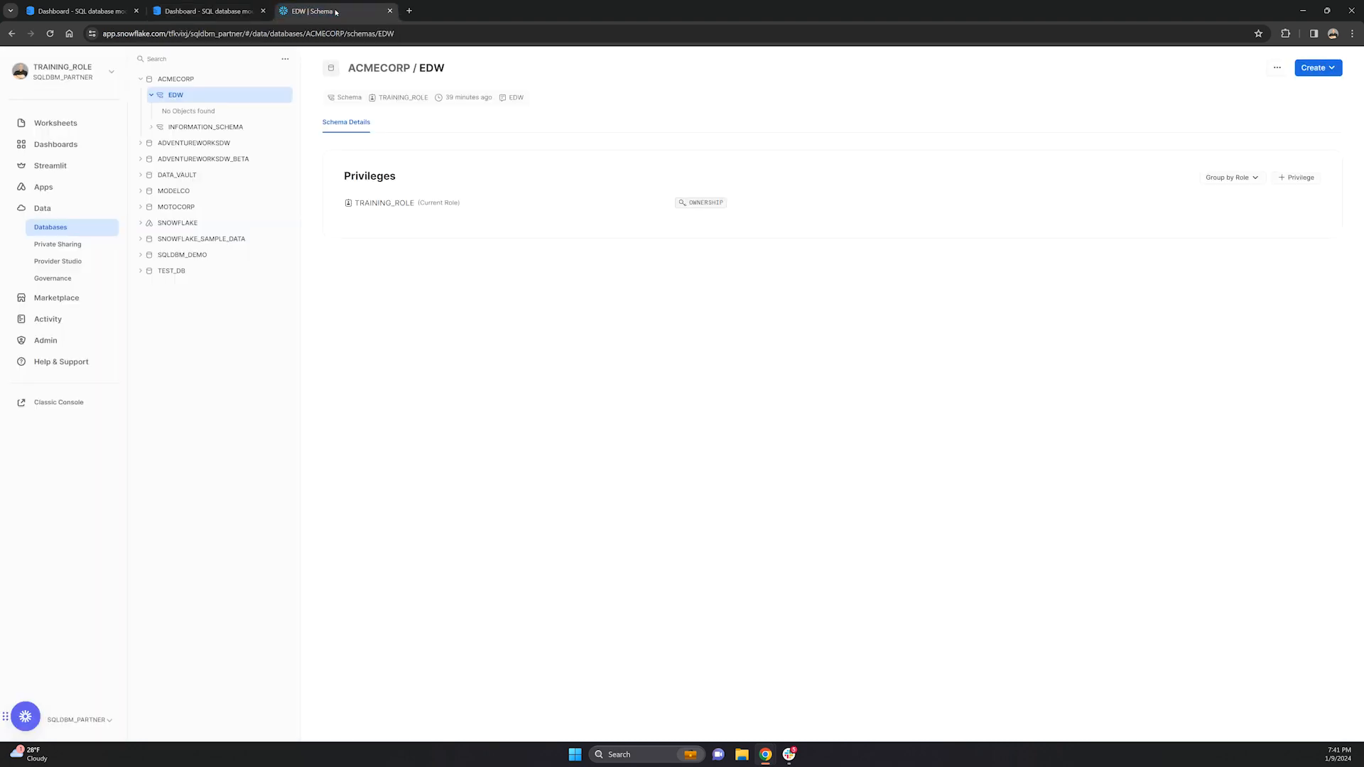
click(71, 123)
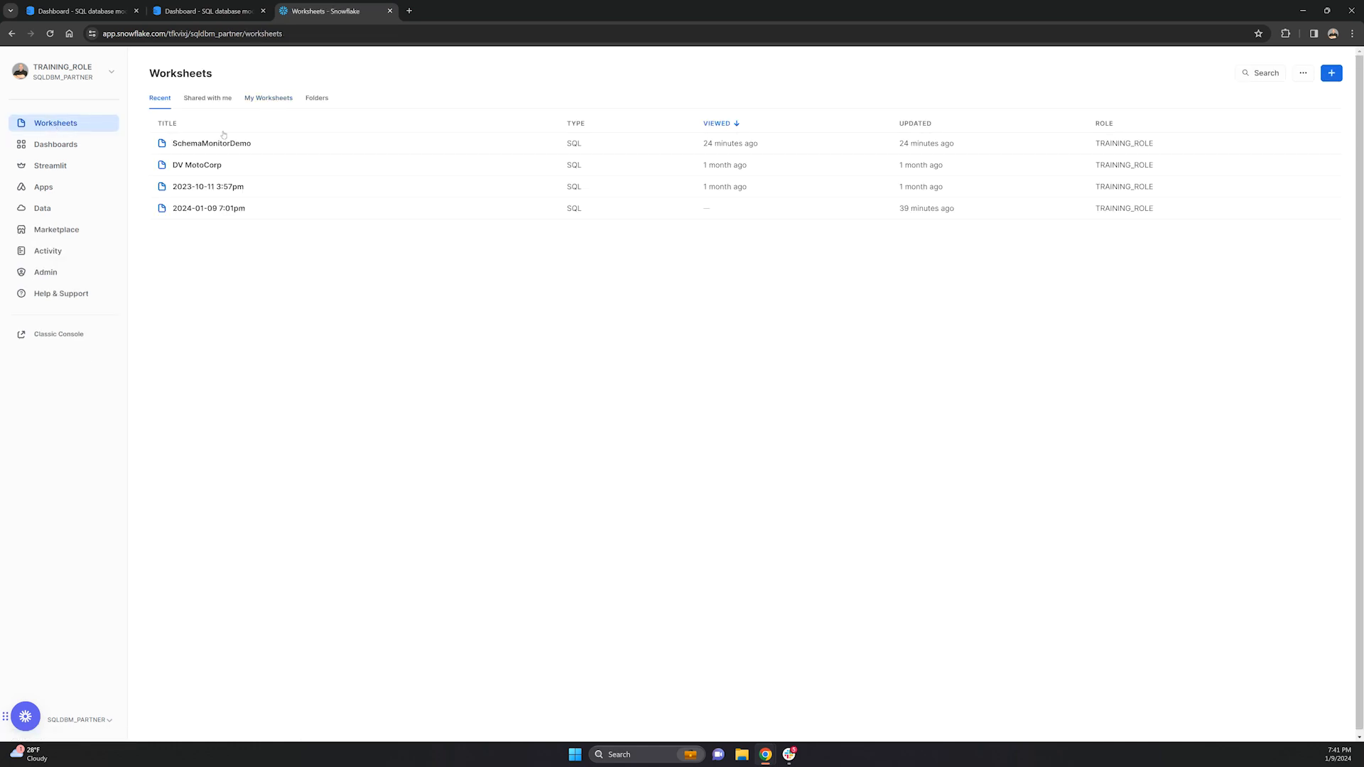
click(213, 144)
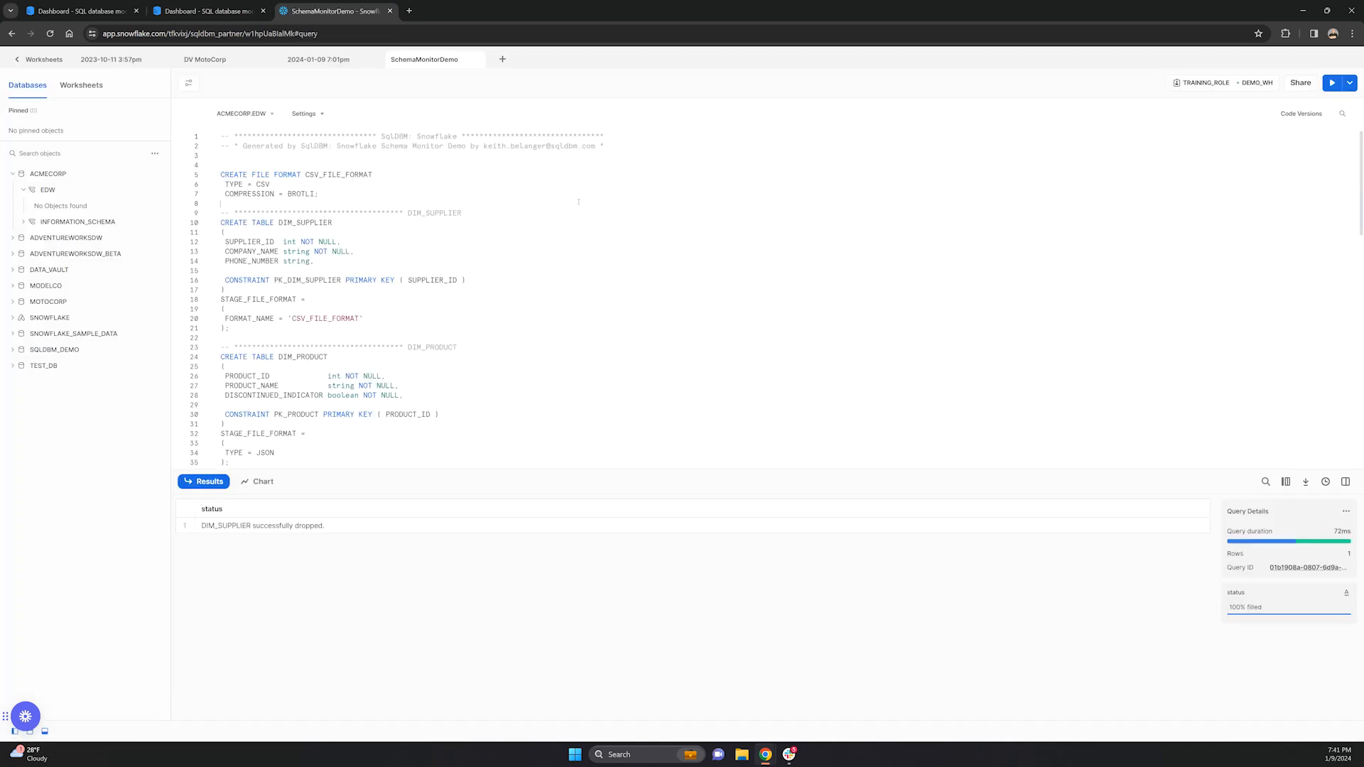
key(ctrl+a)
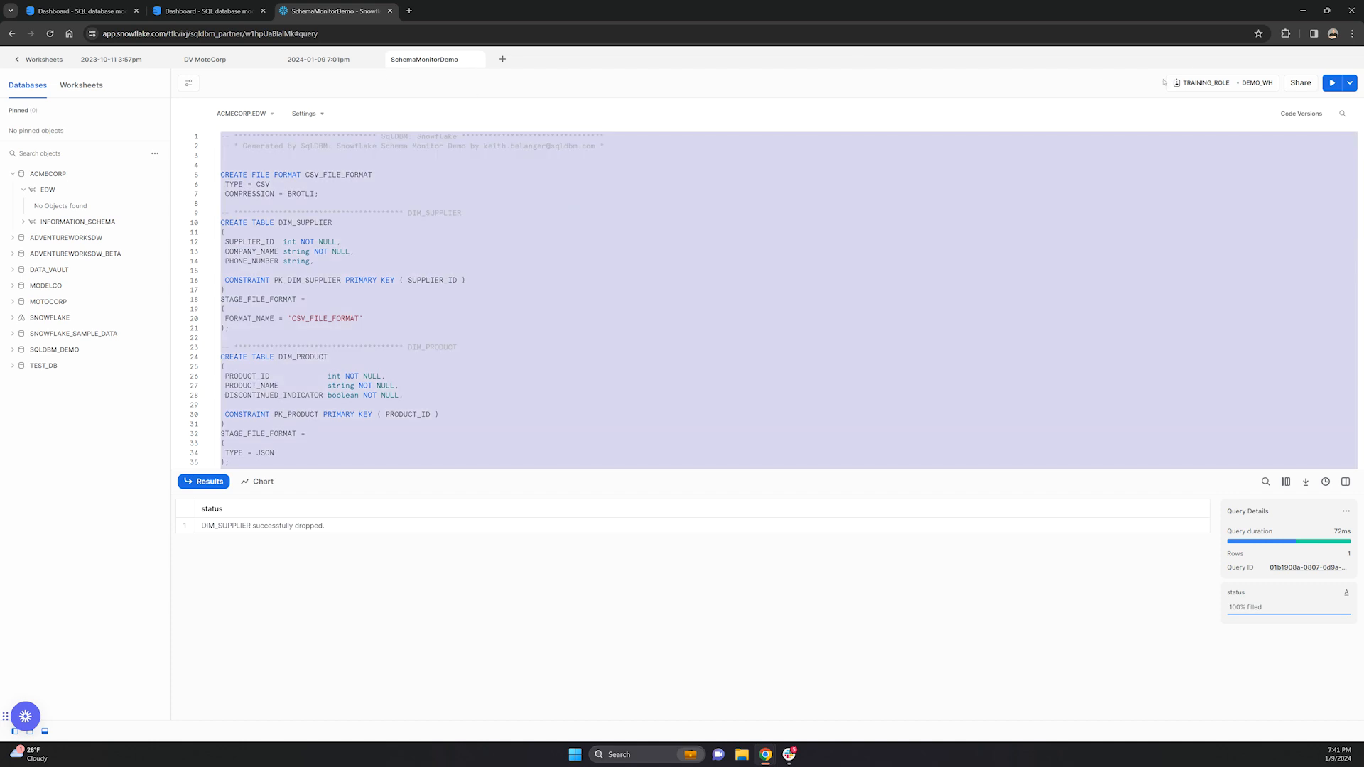
click(1332, 82)
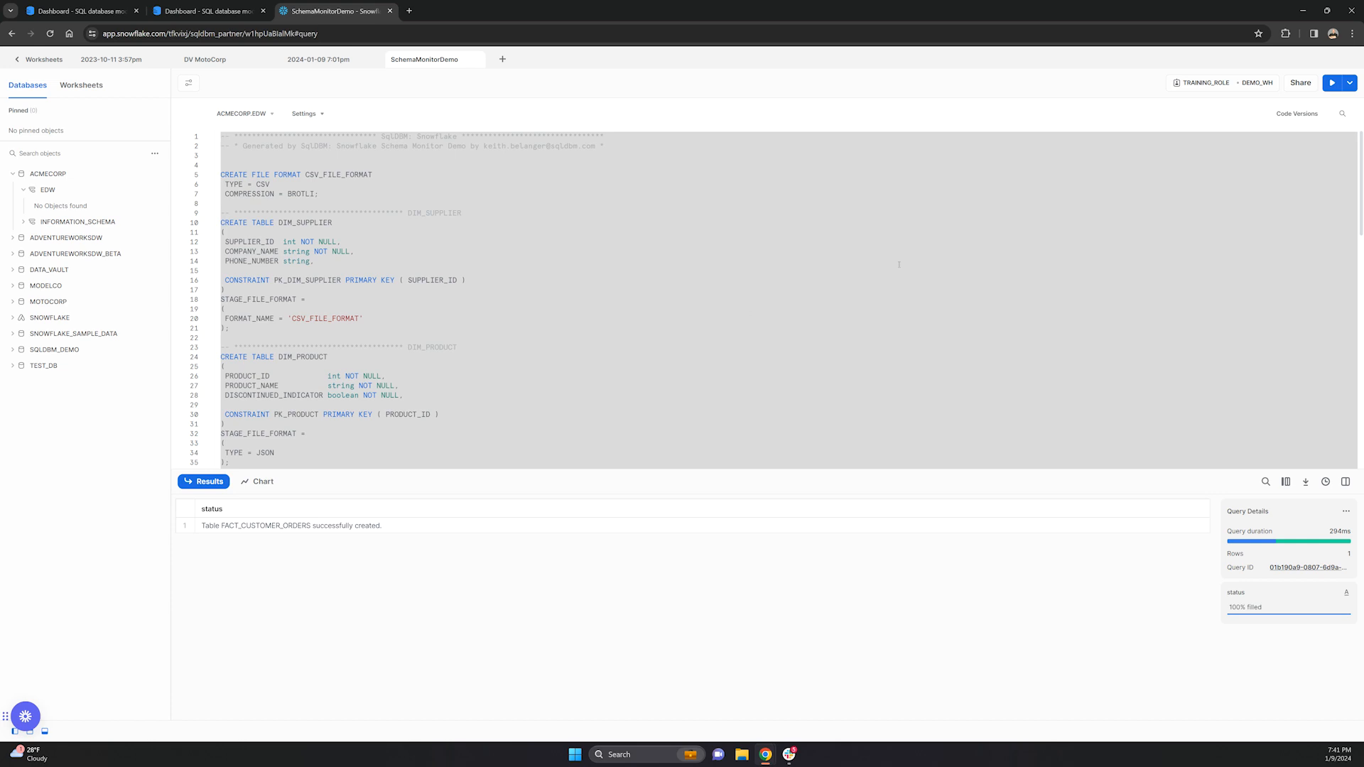
Step: Switch back to SqlDBM and run the EDW Production monitoring job immediately
click(200, 10)
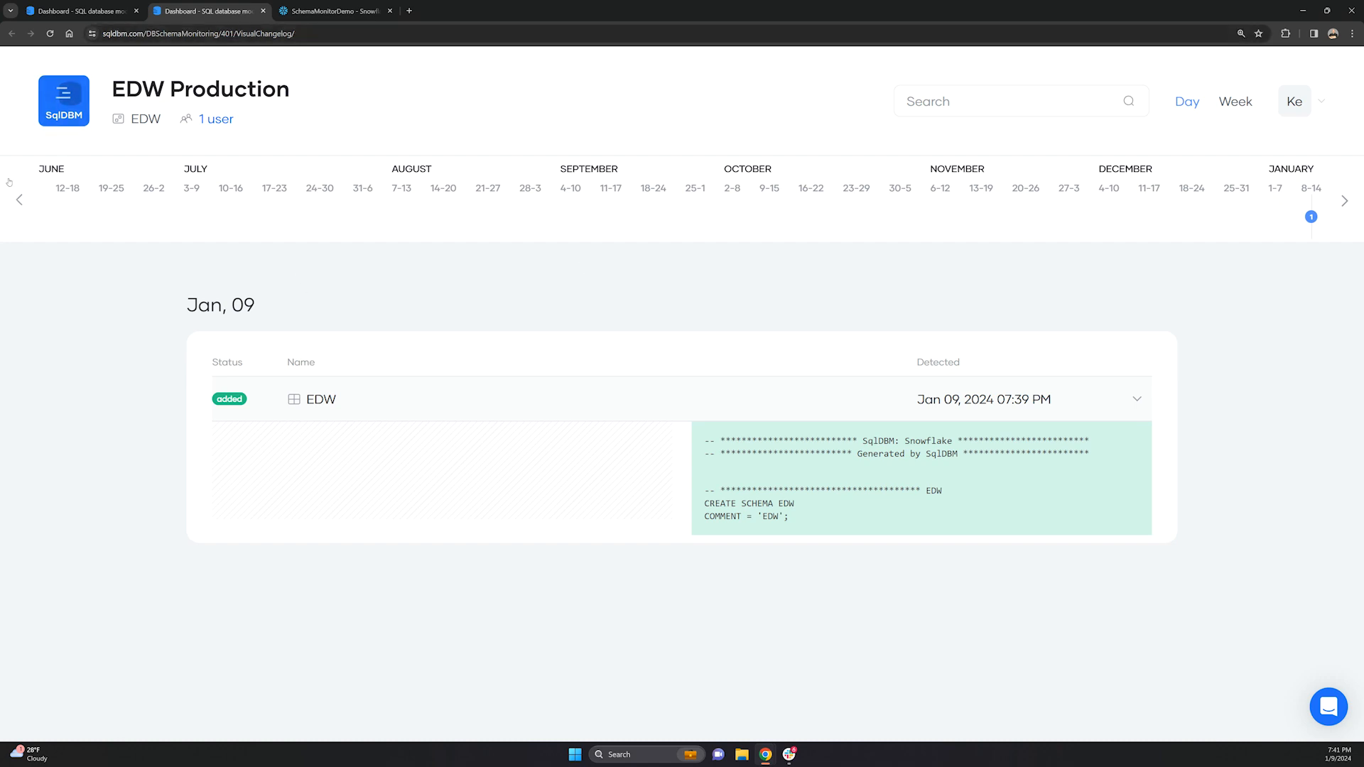
click(19, 201)
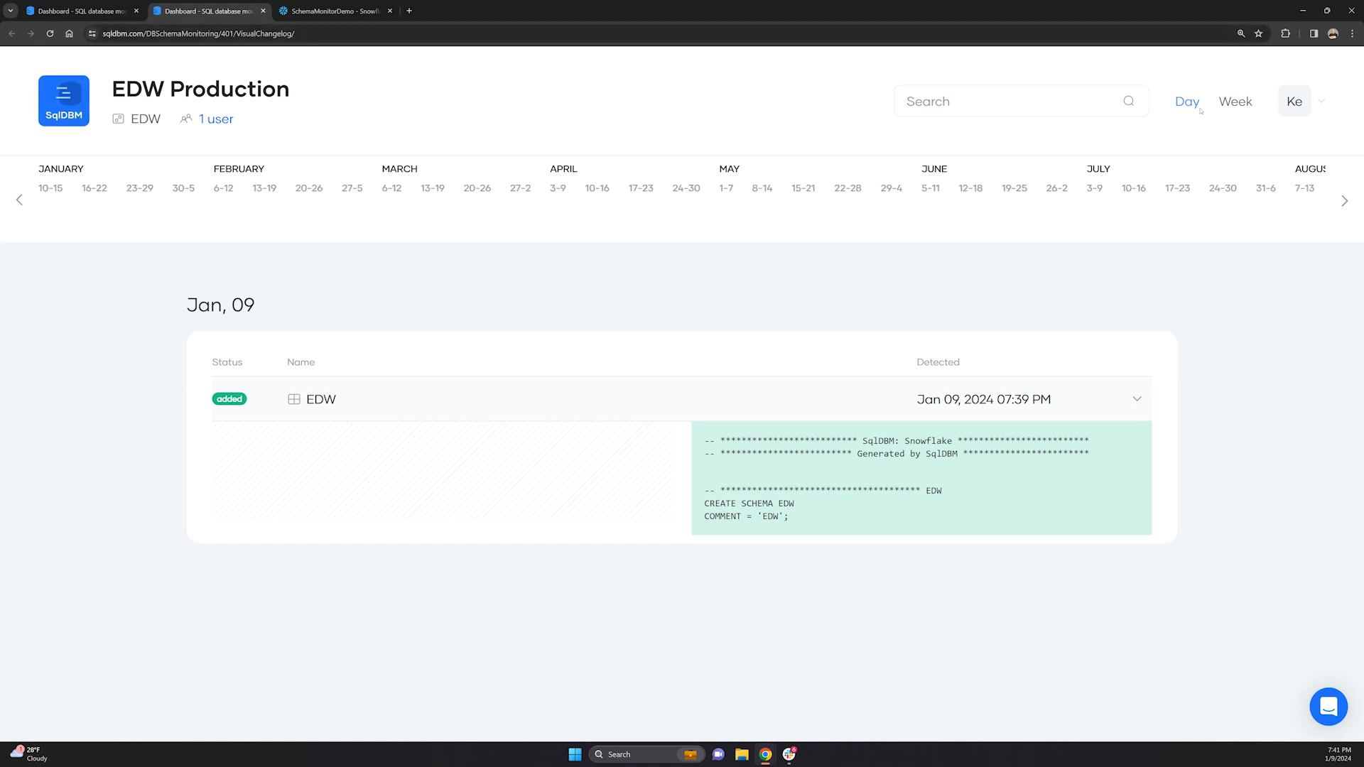
click(79, 10)
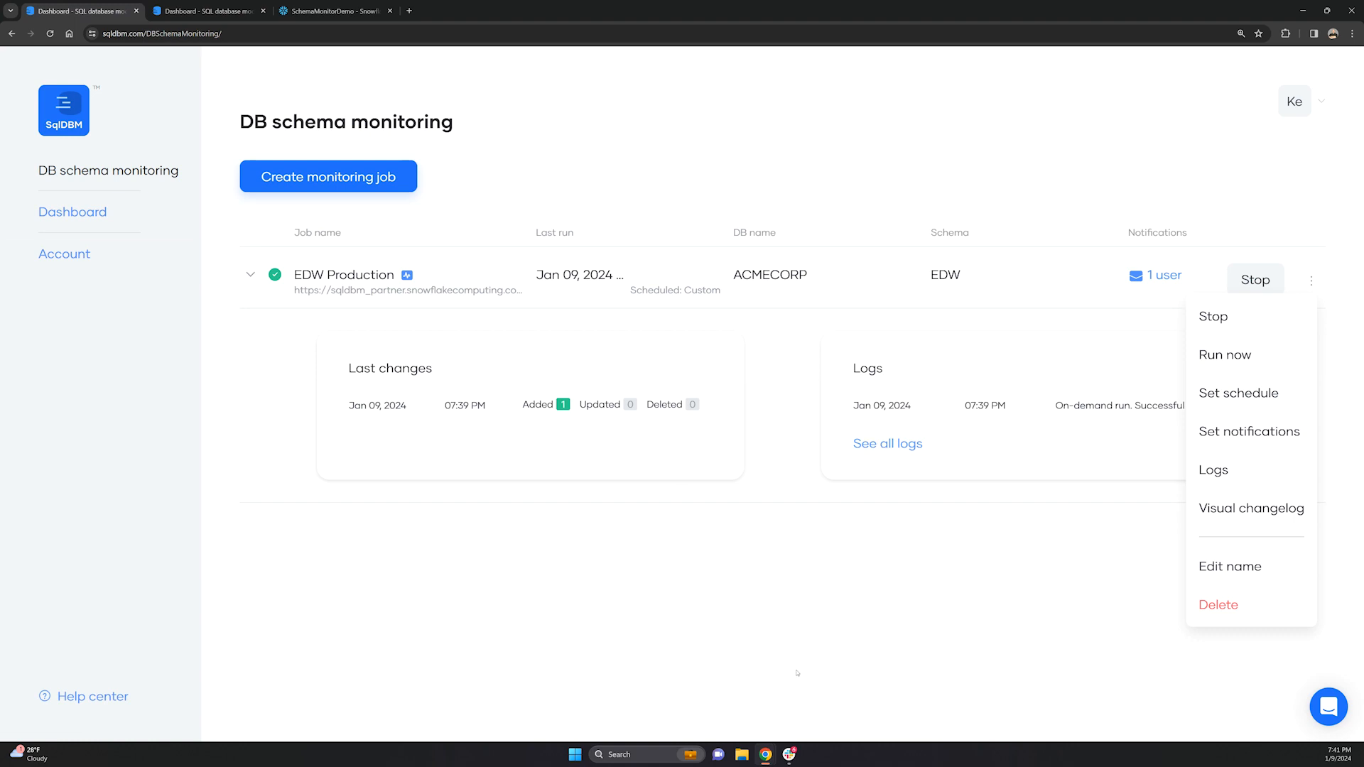
click(694, 572)
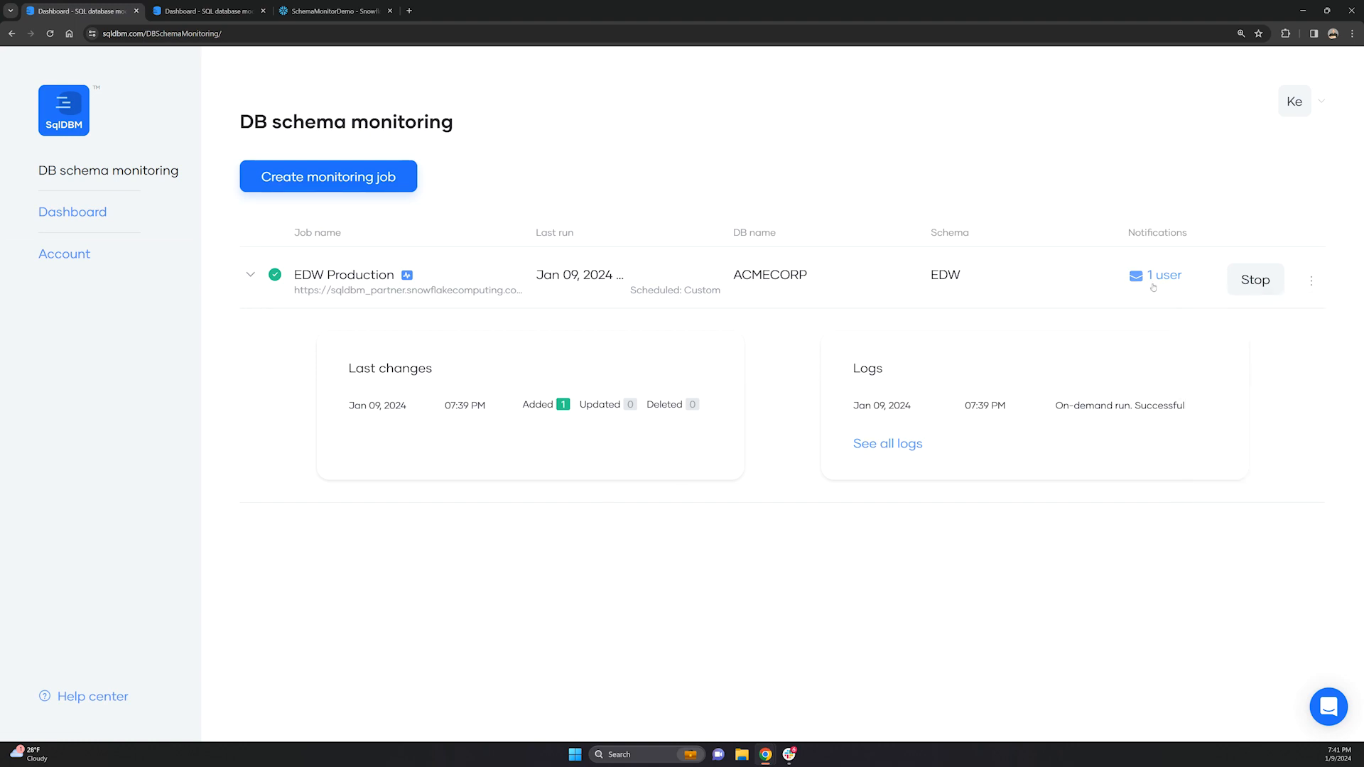
click(1311, 281)
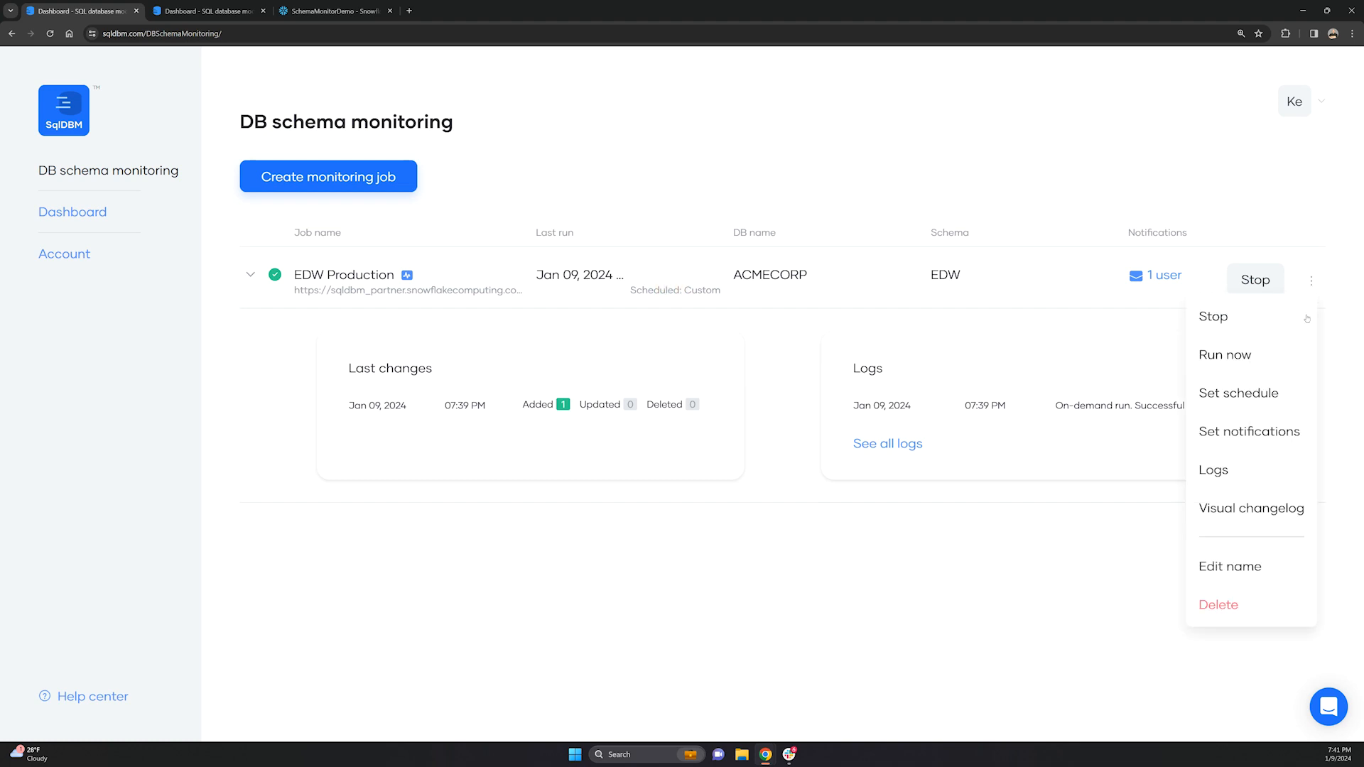
click(1221, 356)
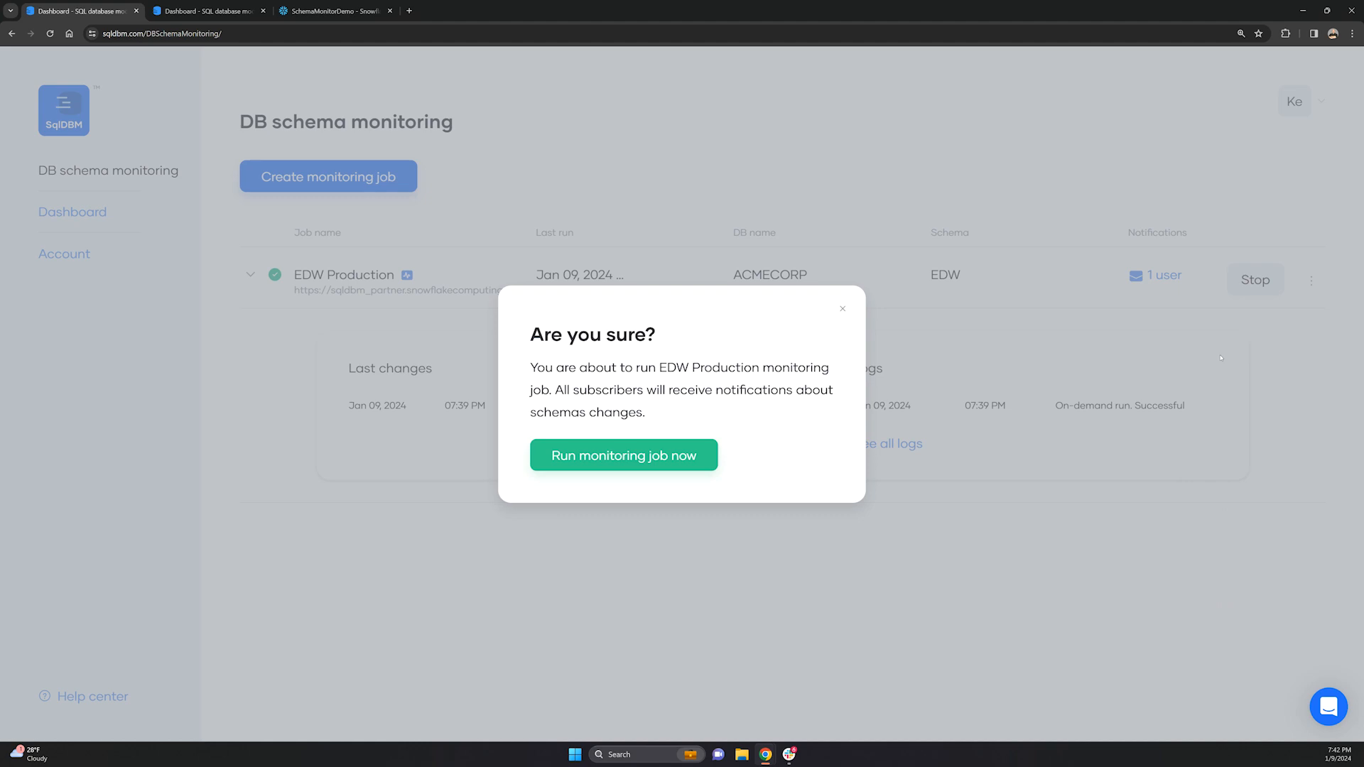
click(707, 442)
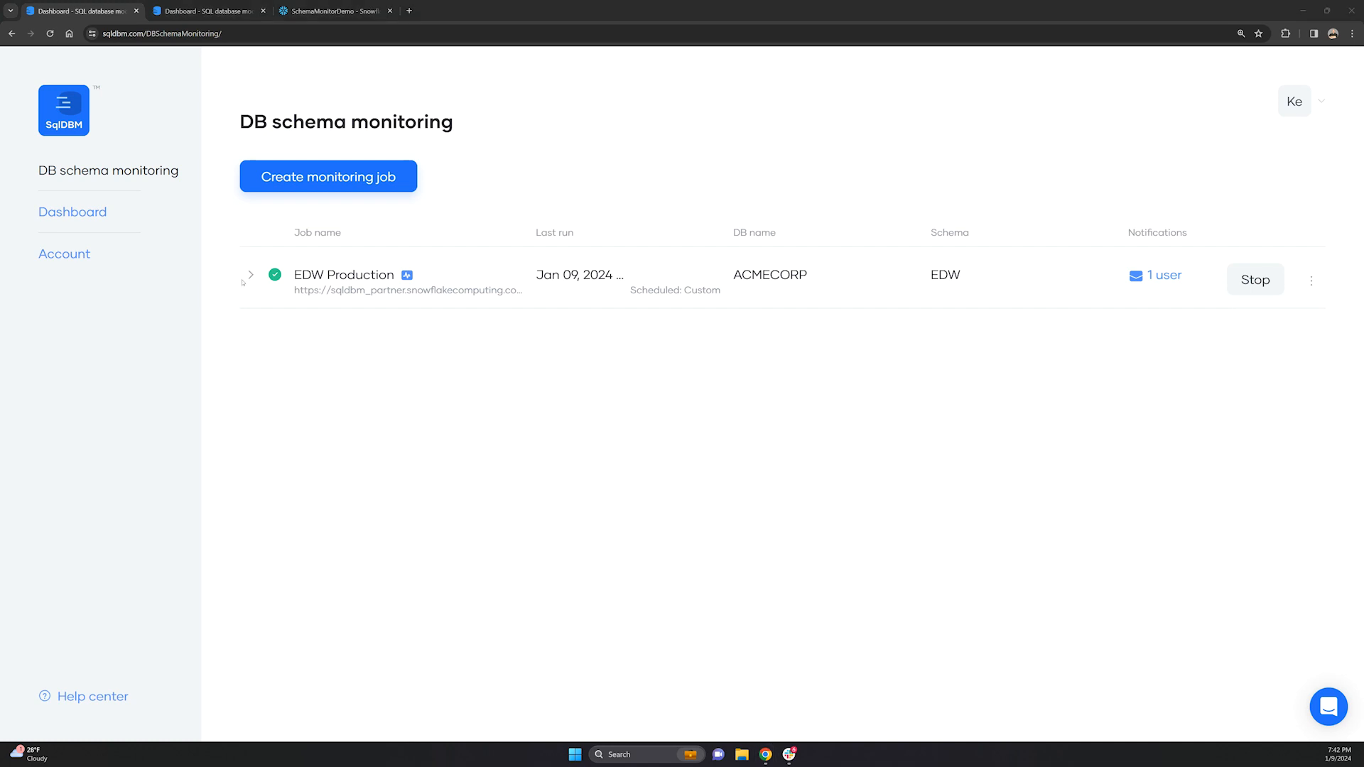
Step: Expand the EDW Production job and compare its Jan 09, 2024 07:39 PM and 07:42 PM schema versions
click(244, 279)
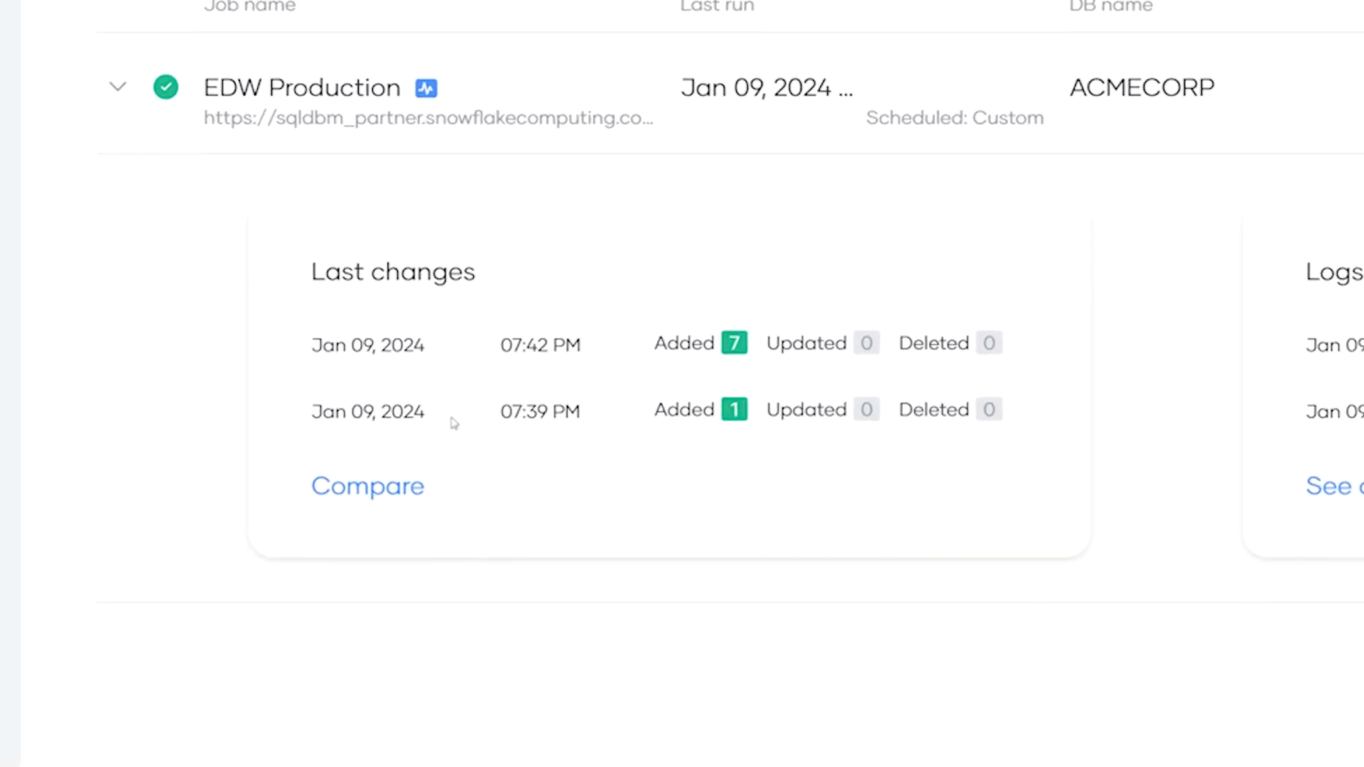
click(355, 499)
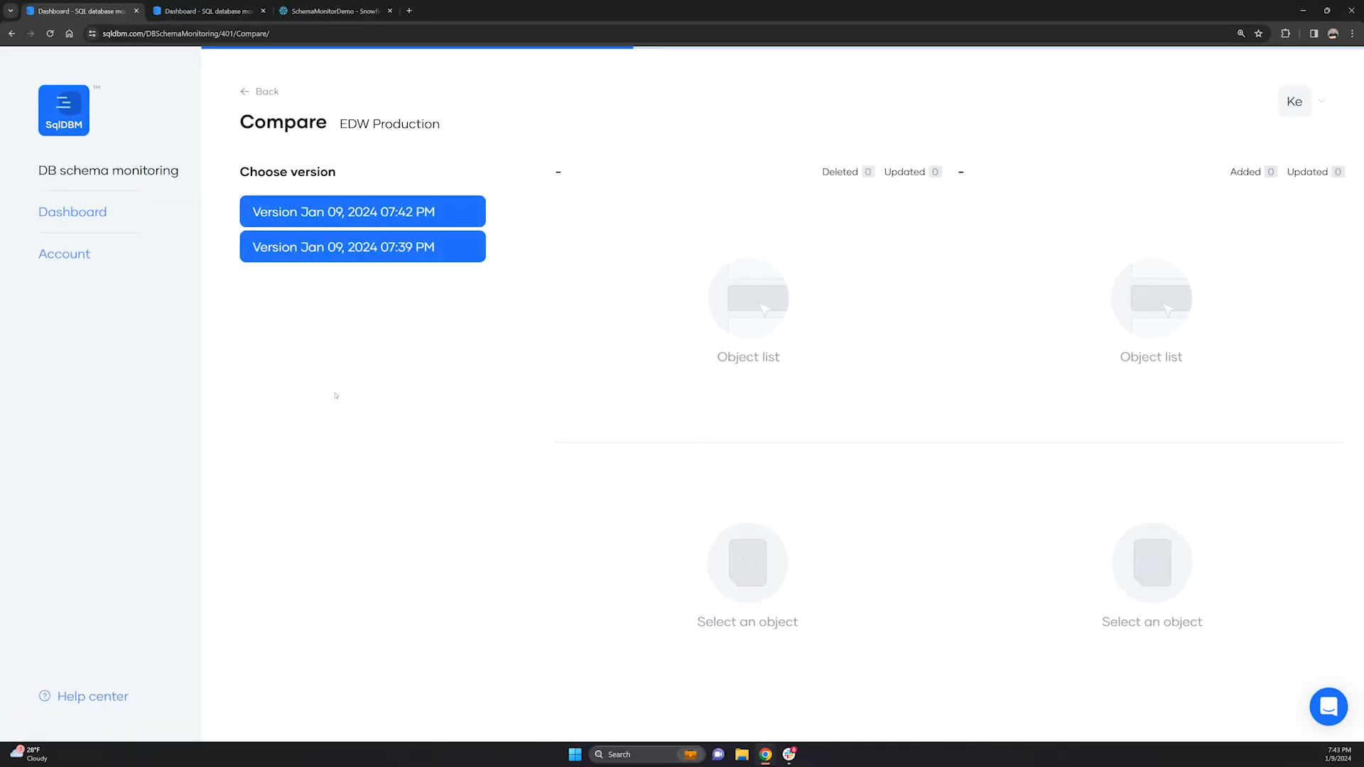
click(346, 249)
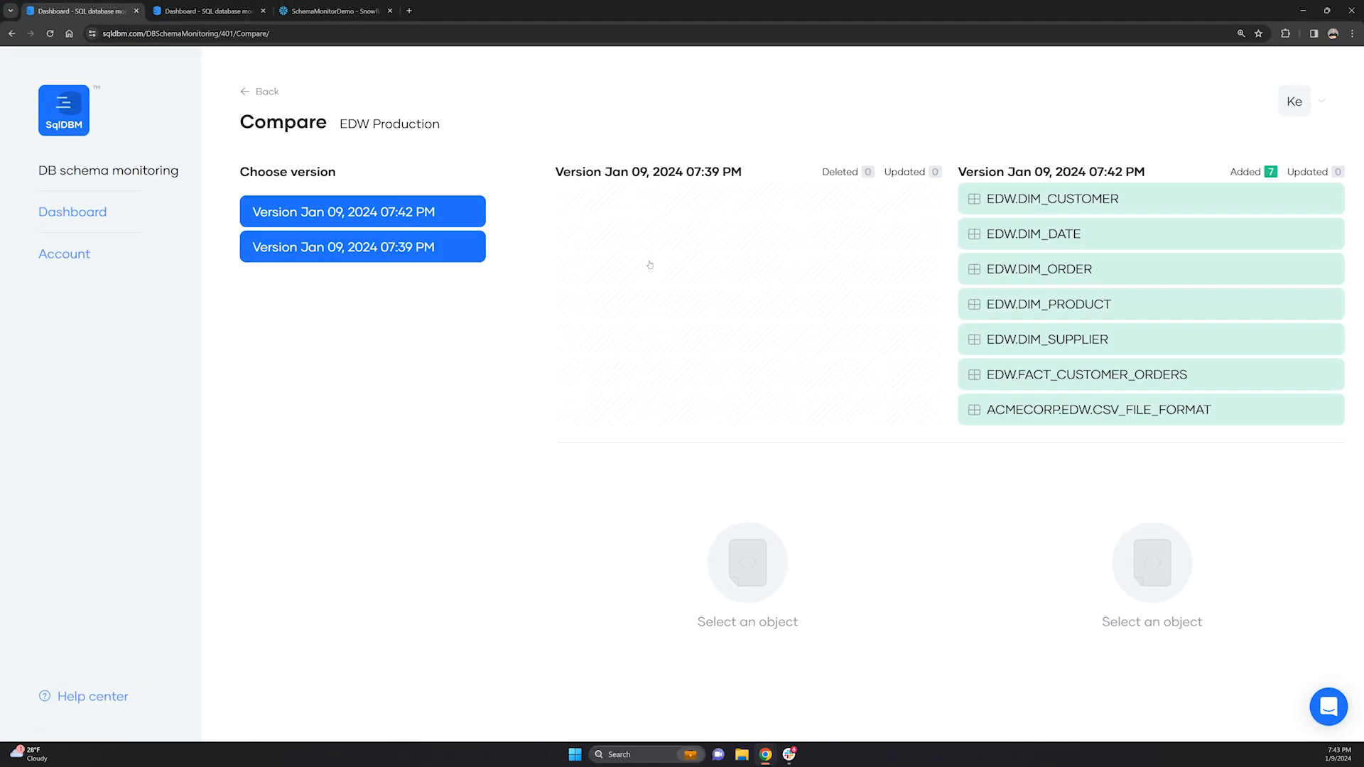
Step: Inspect the SQL definitions of the added EDW tables one by one, from DIM_CUSTOMER through FACT_CUSTOMER_ORDERS
click(1052, 201)
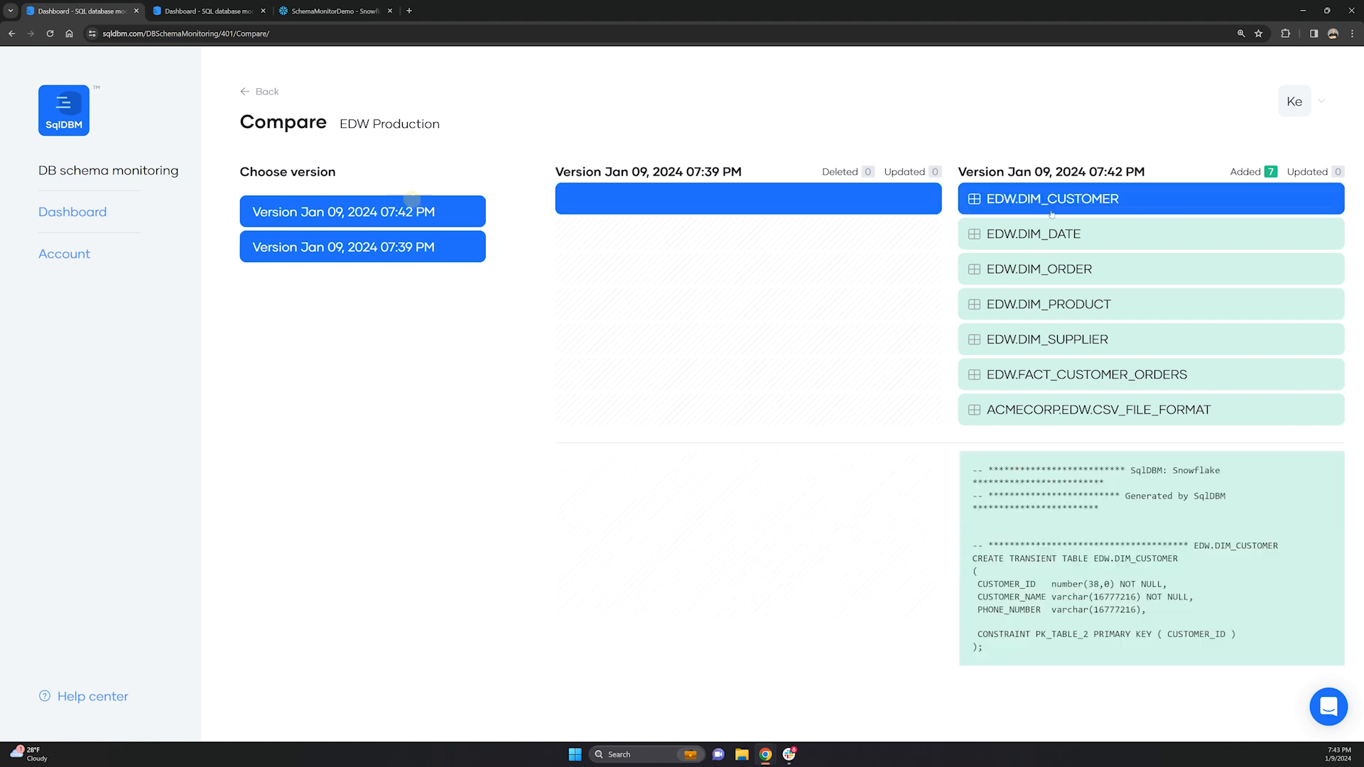
click(1046, 241)
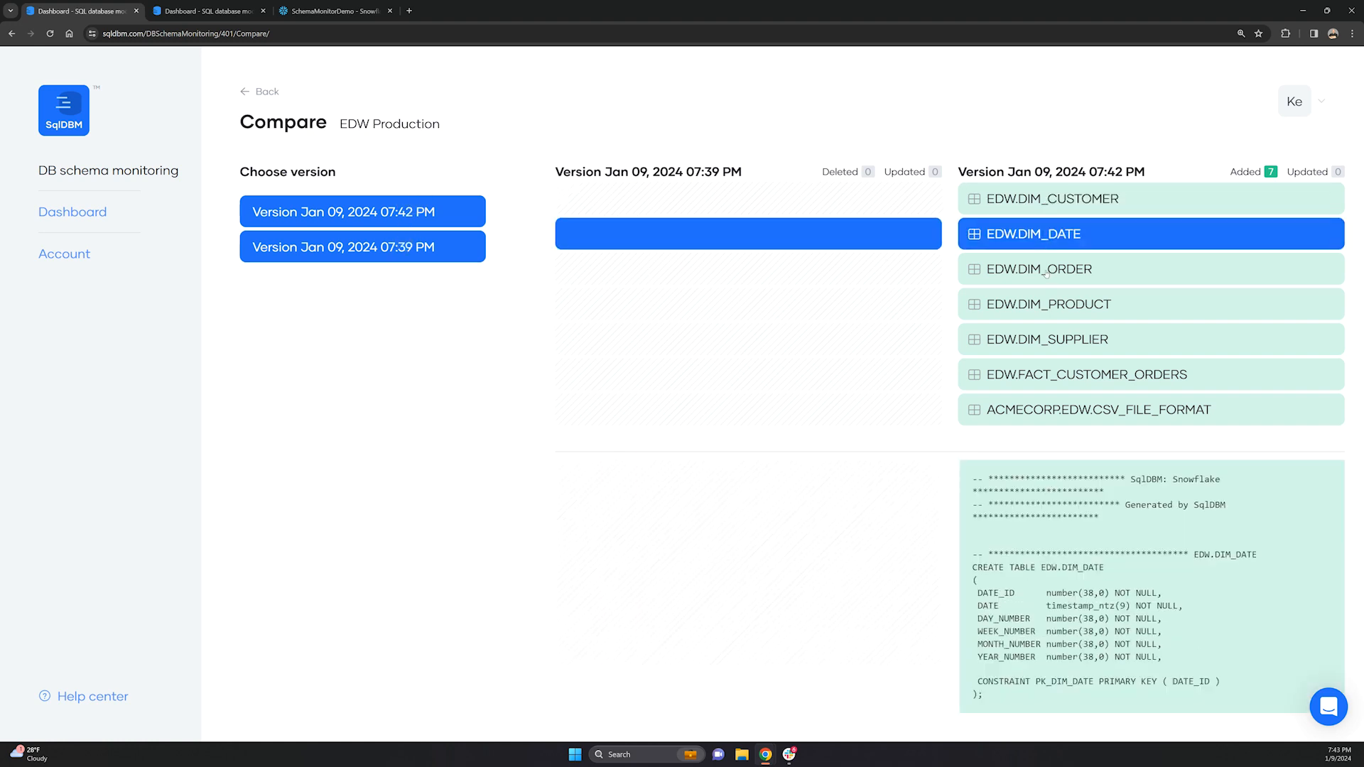
click(1039, 268)
click(1040, 304)
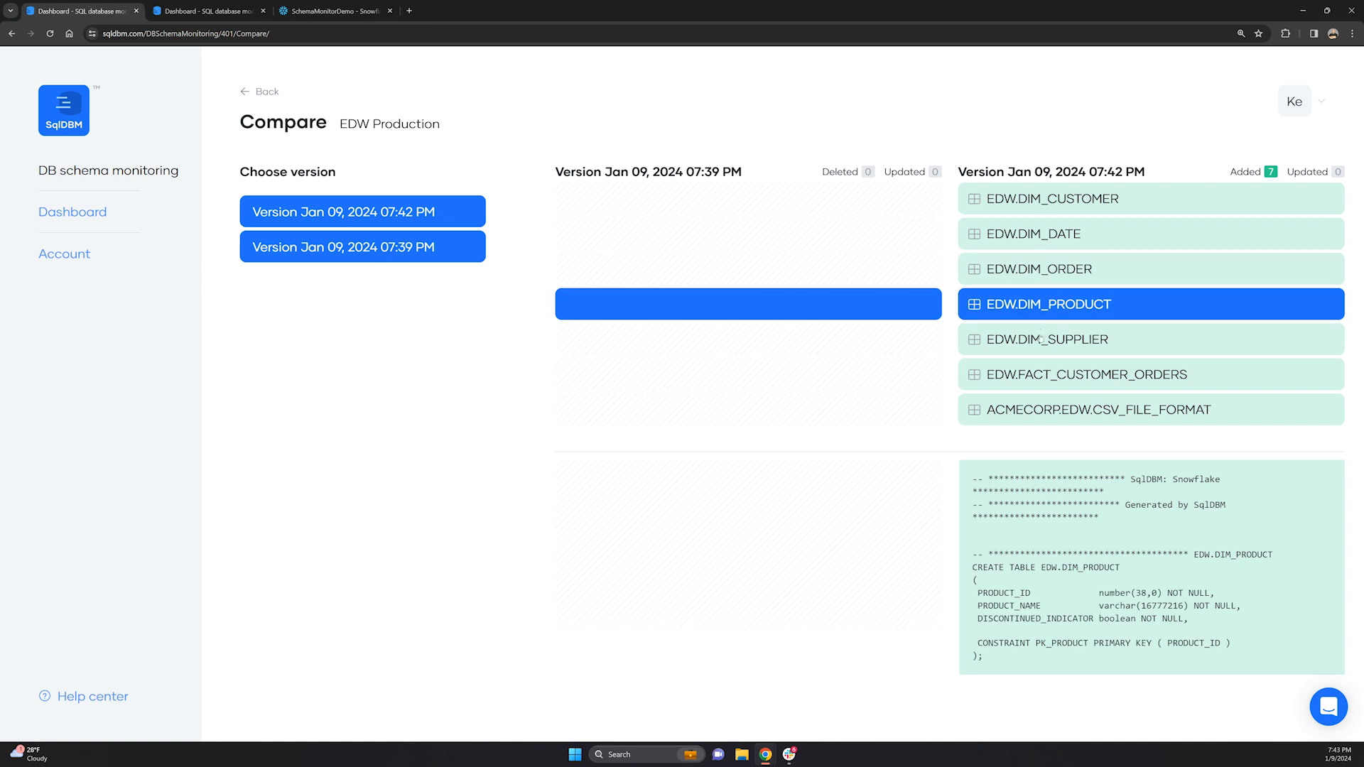
click(1040, 341)
click(1043, 374)
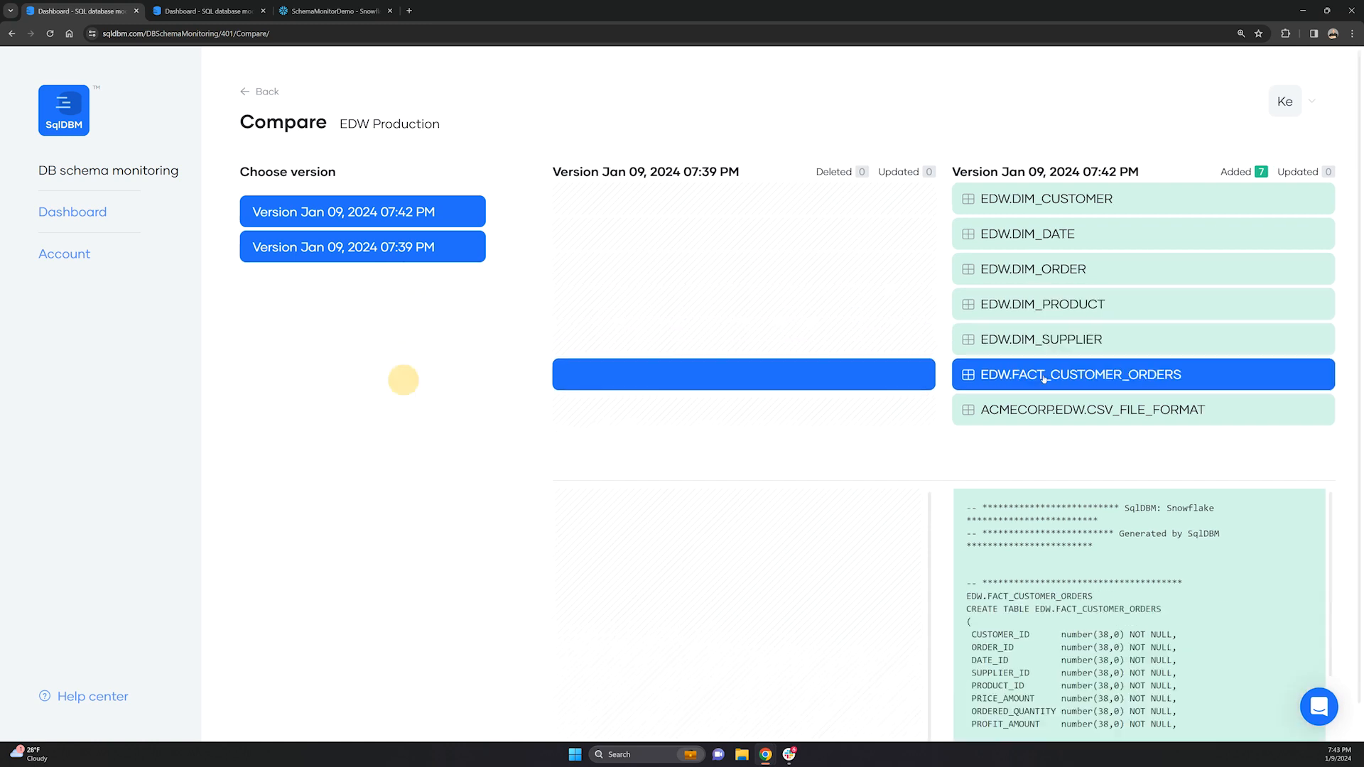
Step: Review the Jan 09 entries in EDW Production's Visual changelog, and return to the monitoring job list
click(245, 94)
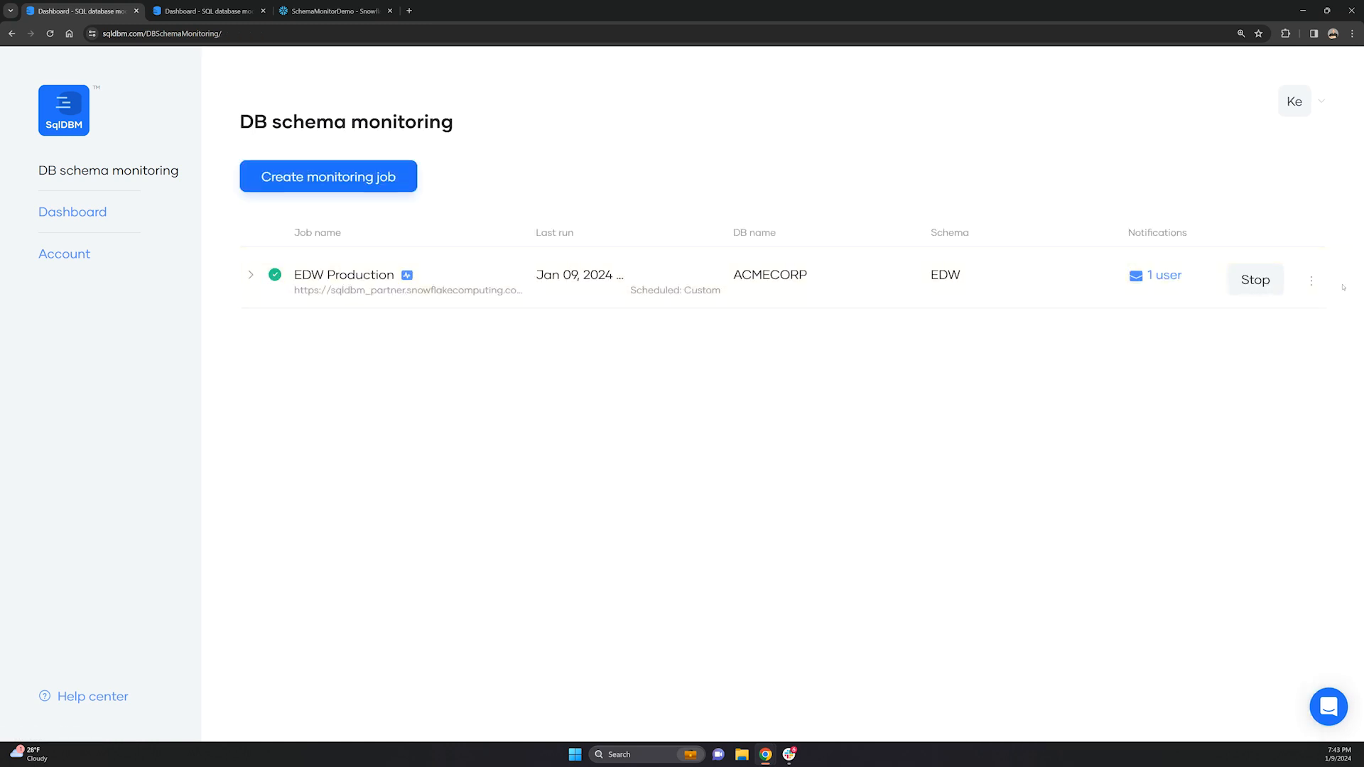
click(1311, 281)
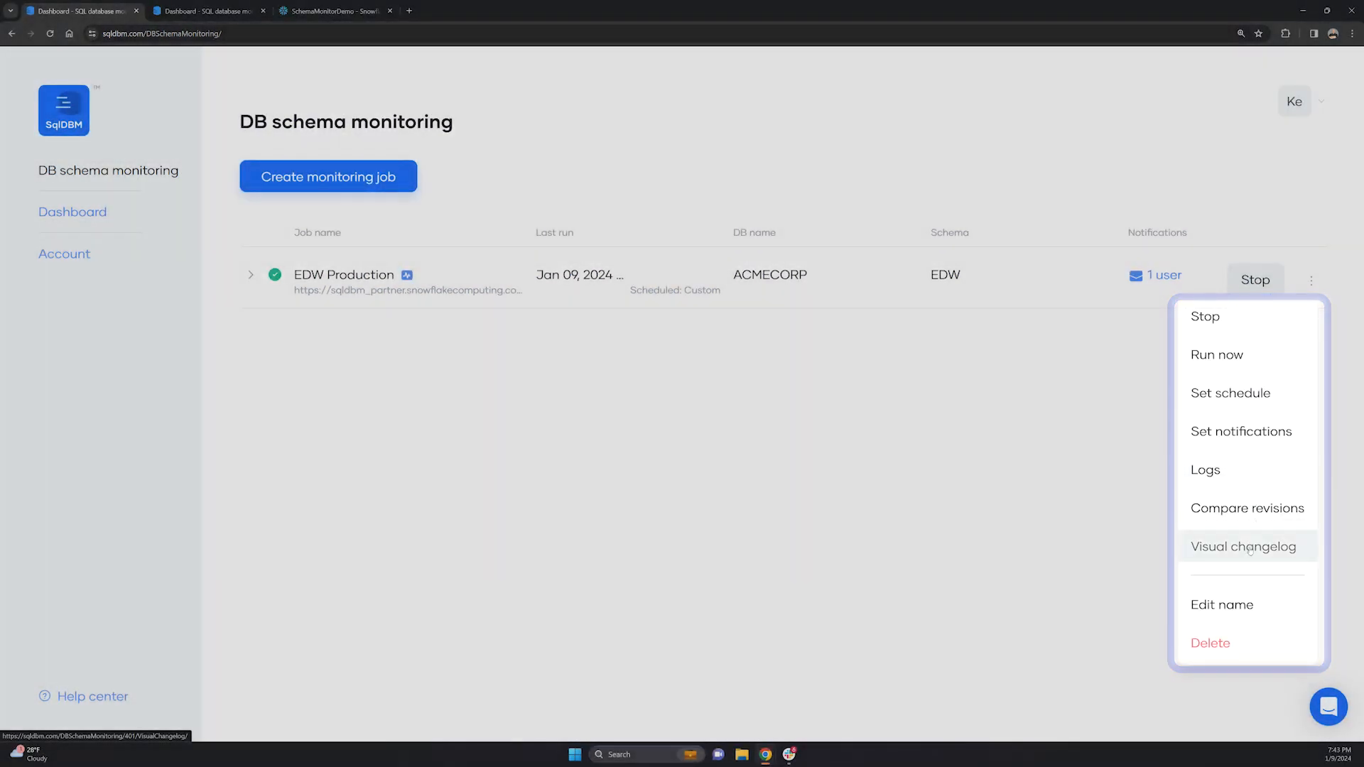
click(1243, 547)
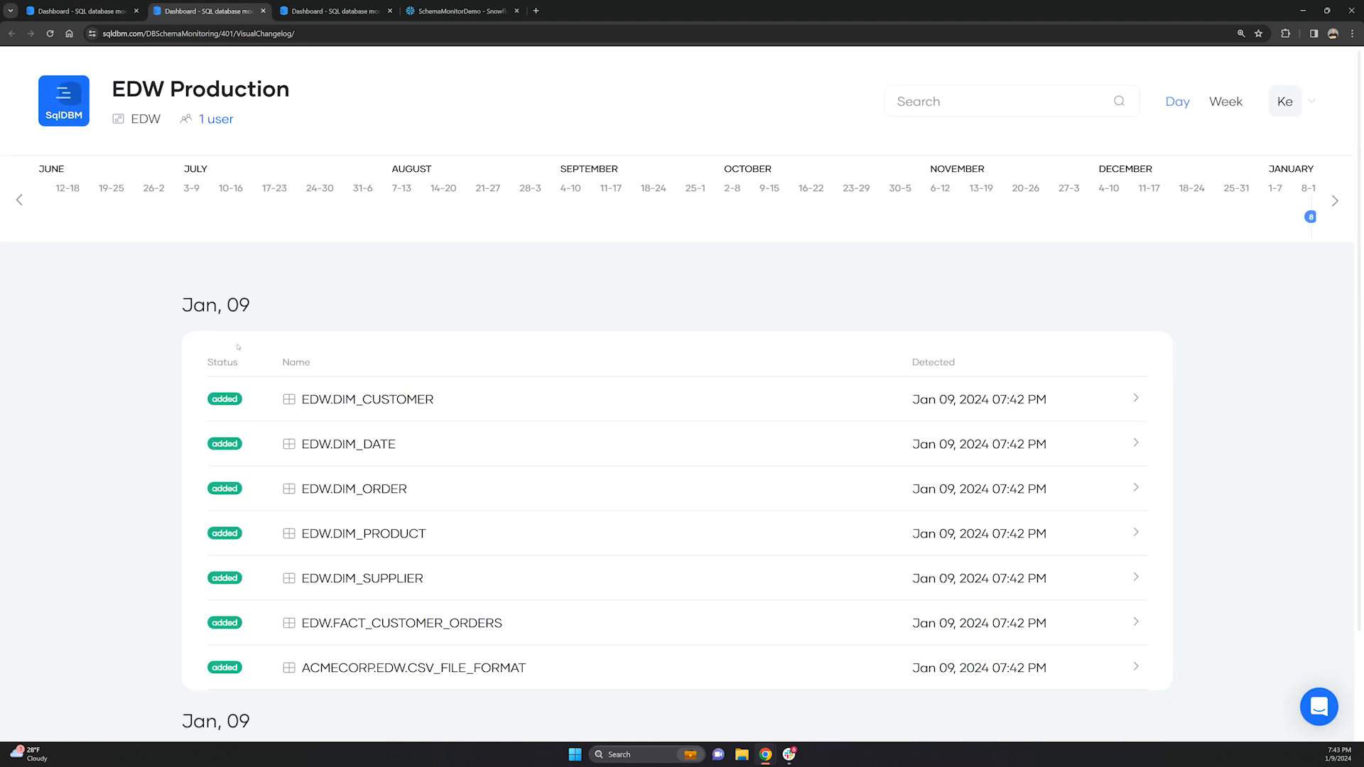
scroll(275, 418, down, 2)
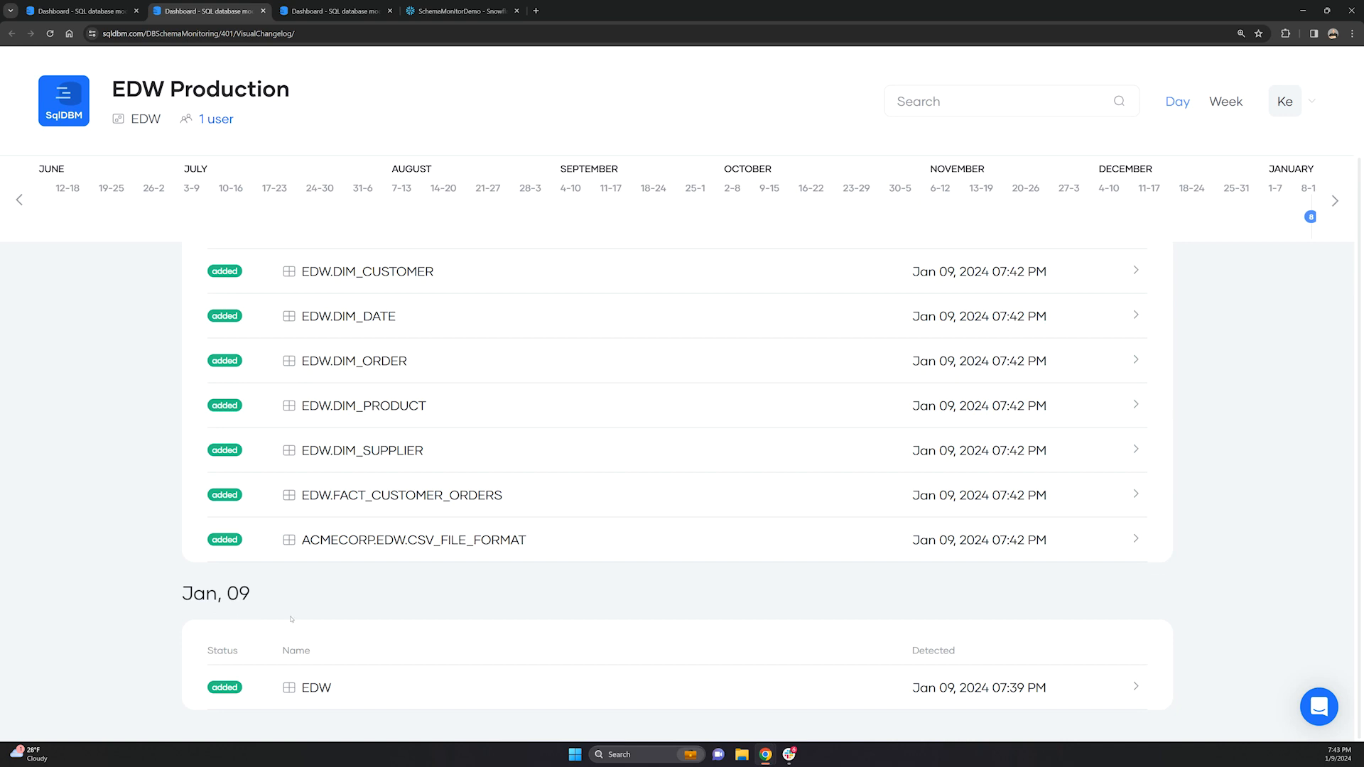
scroll(319, 679, up, 2)
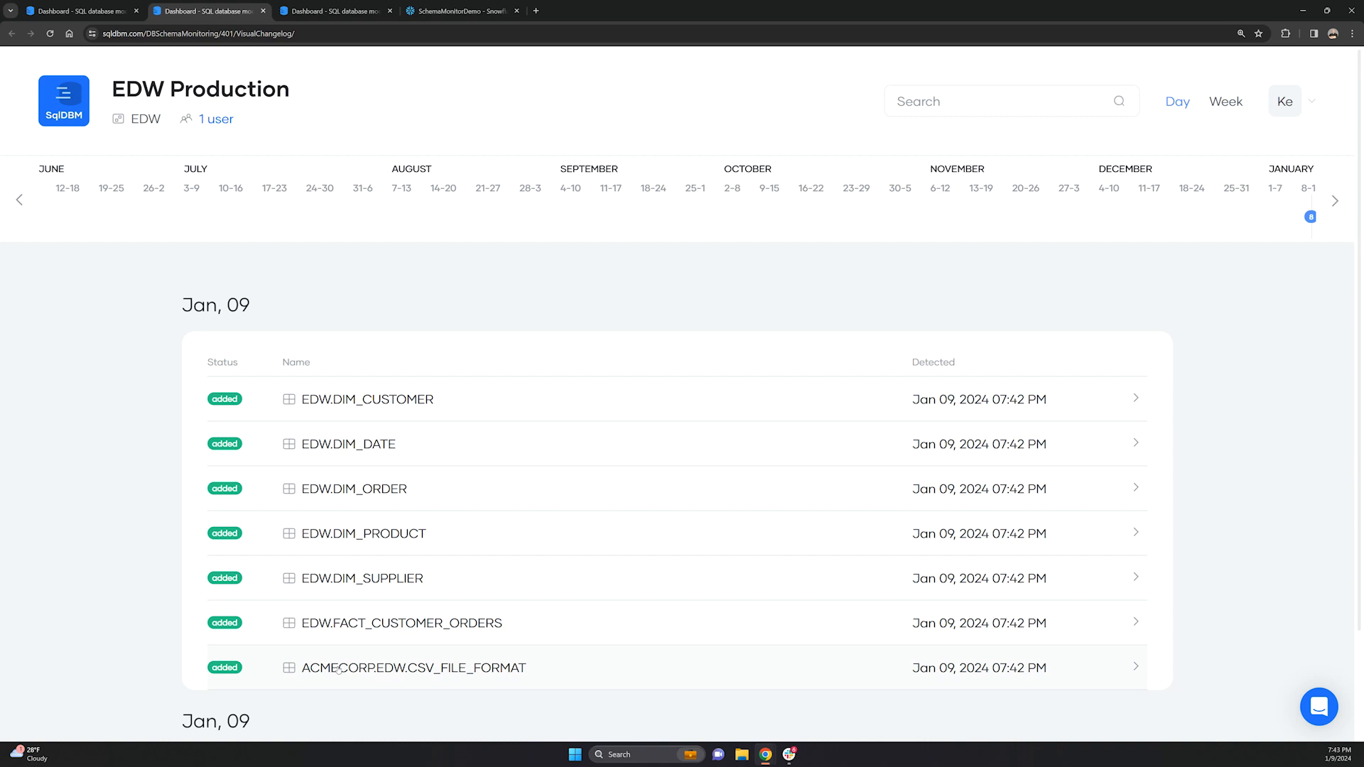
click(93, 9)
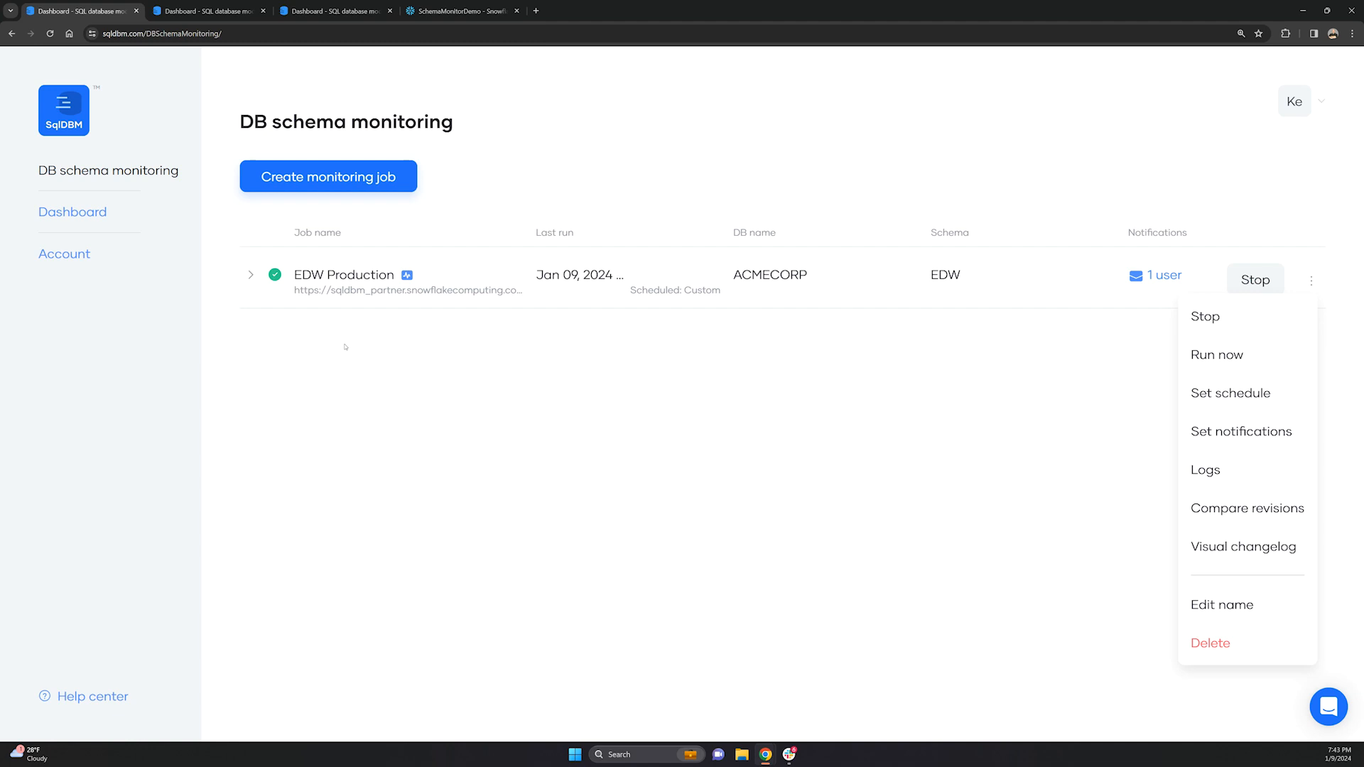
click(345, 347)
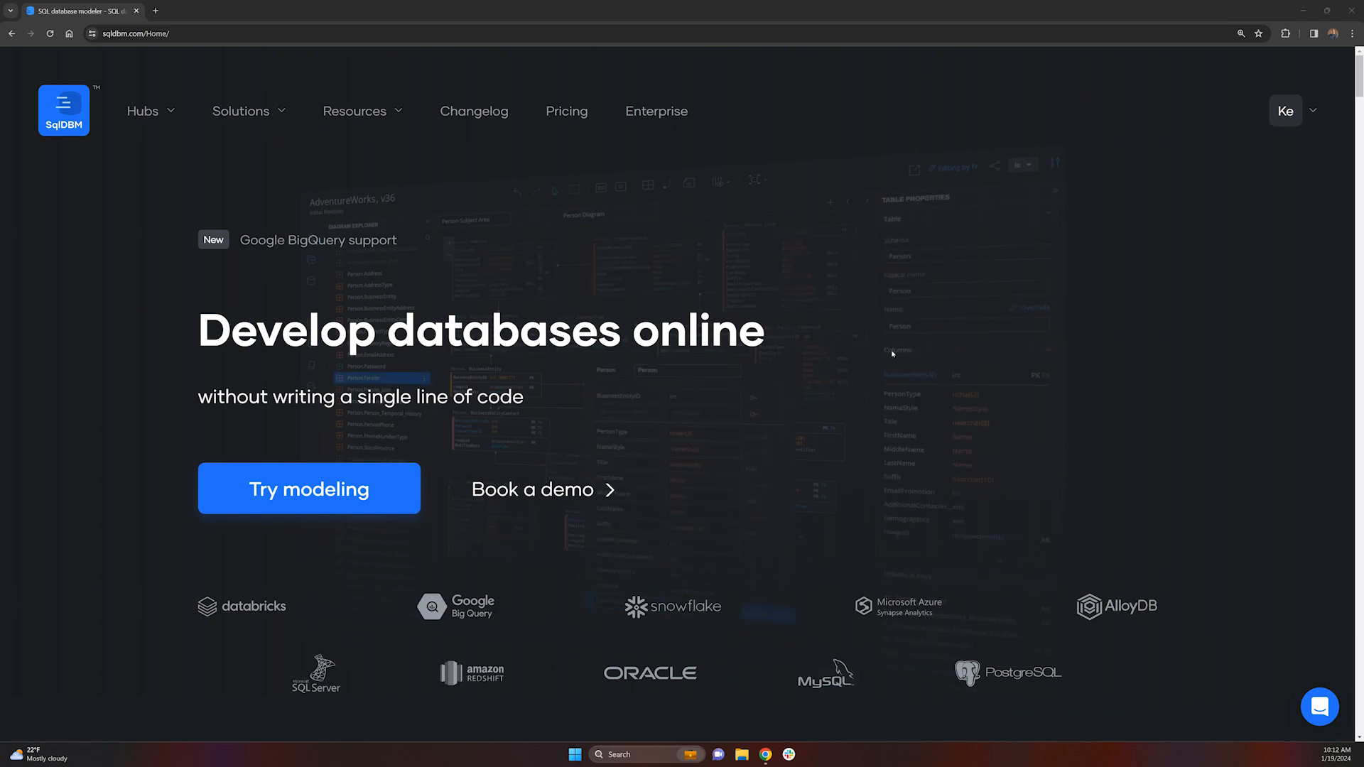
Step: Go from the SqlDBM home page through the account page to DB schema monitoring, and expand EDW Production's last changes and logs
click(1314, 110)
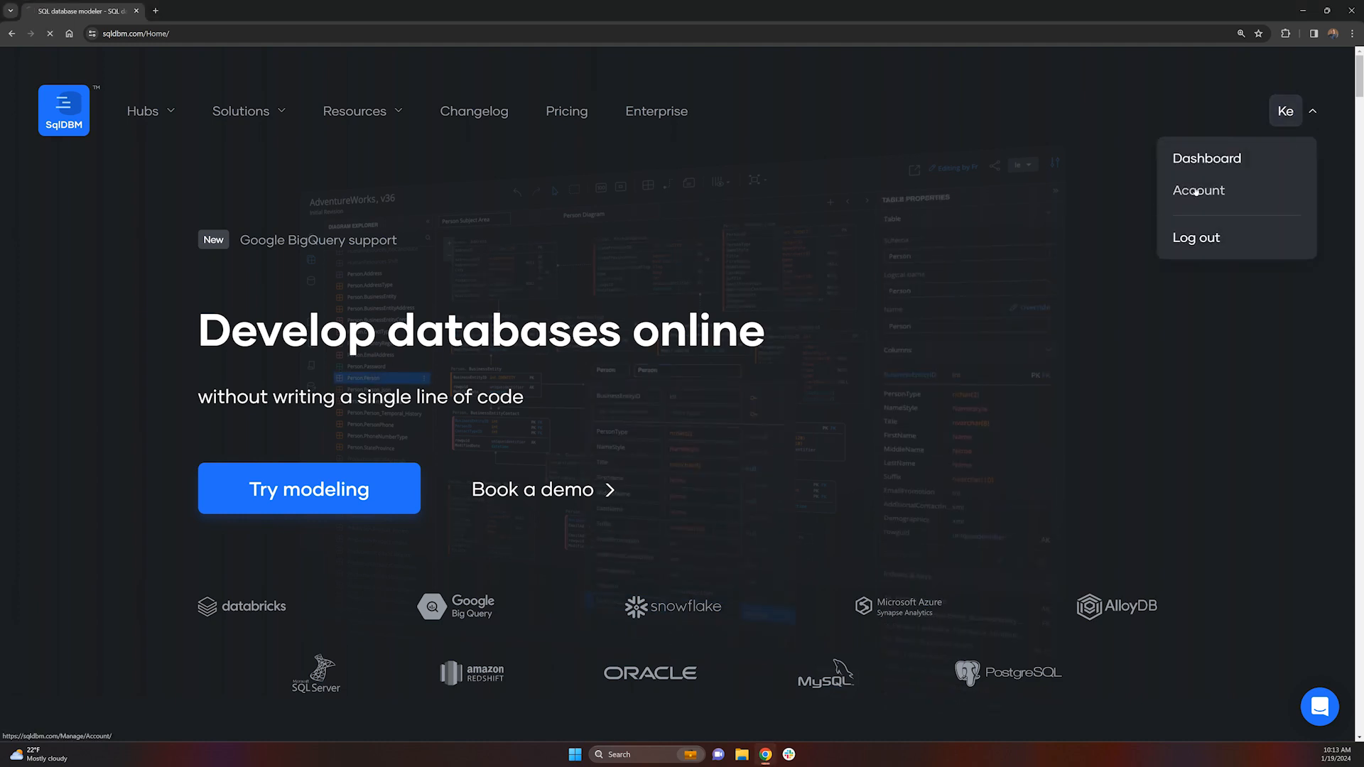
click(1198, 191)
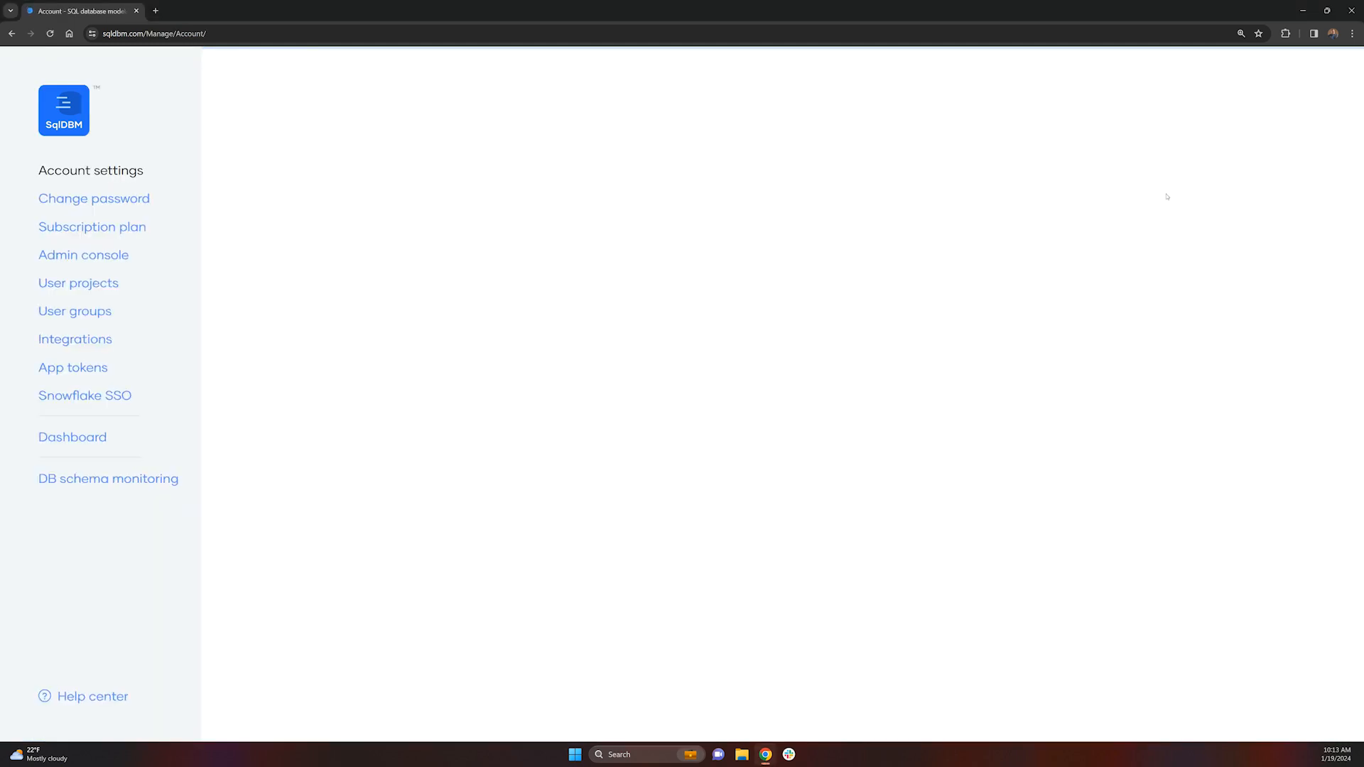
click(101, 482)
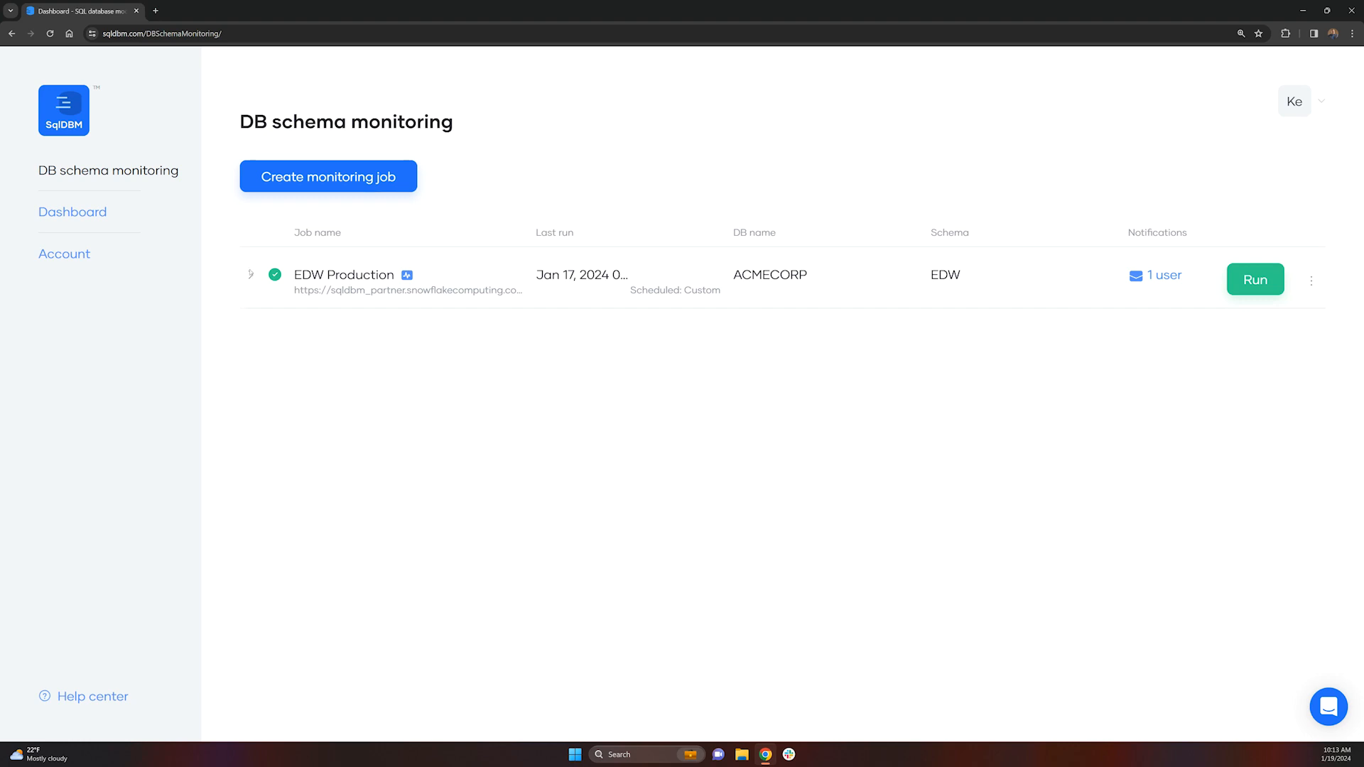
click(250, 276)
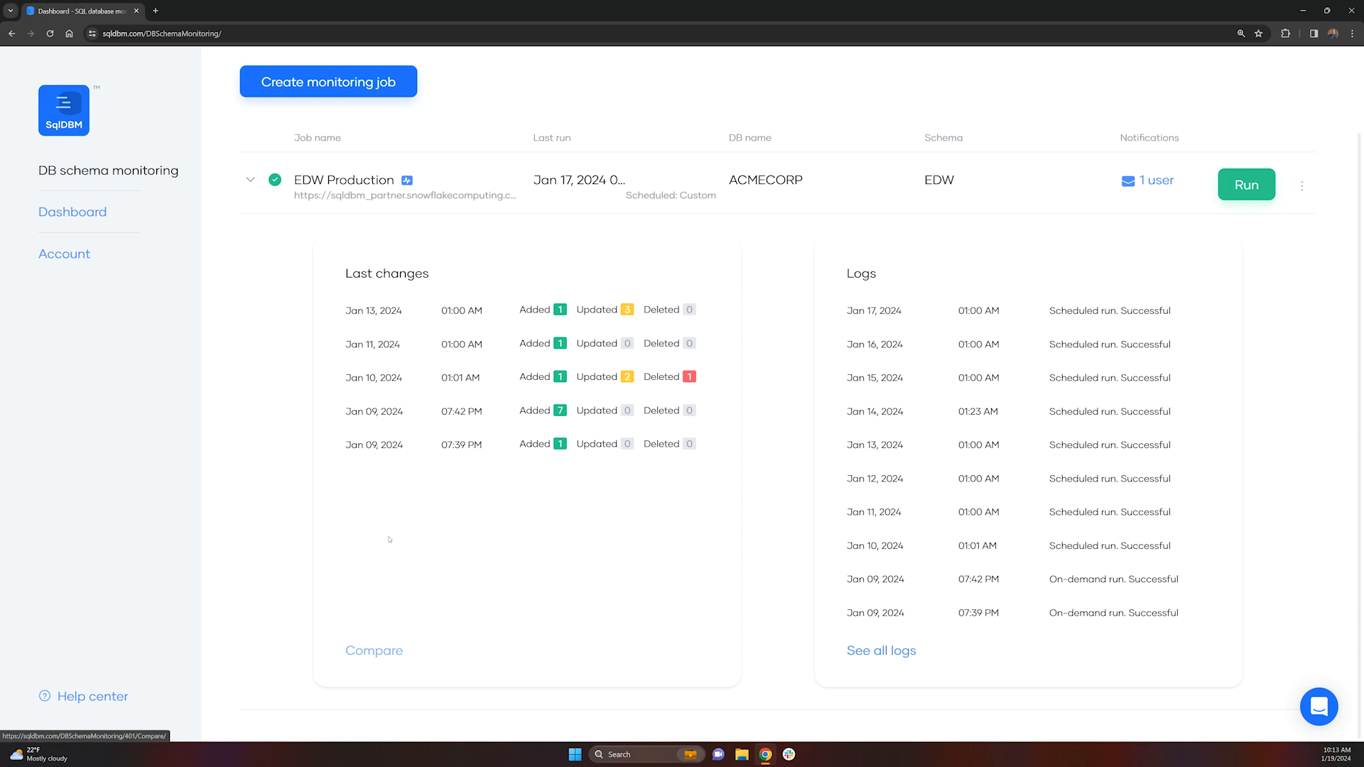
Step: Compare the Jan 11 and Jan 13, 2024 versions, inspecting the SQL differences for EDW.PII and EDW.DIM_CUSTOMER
click(385, 651)
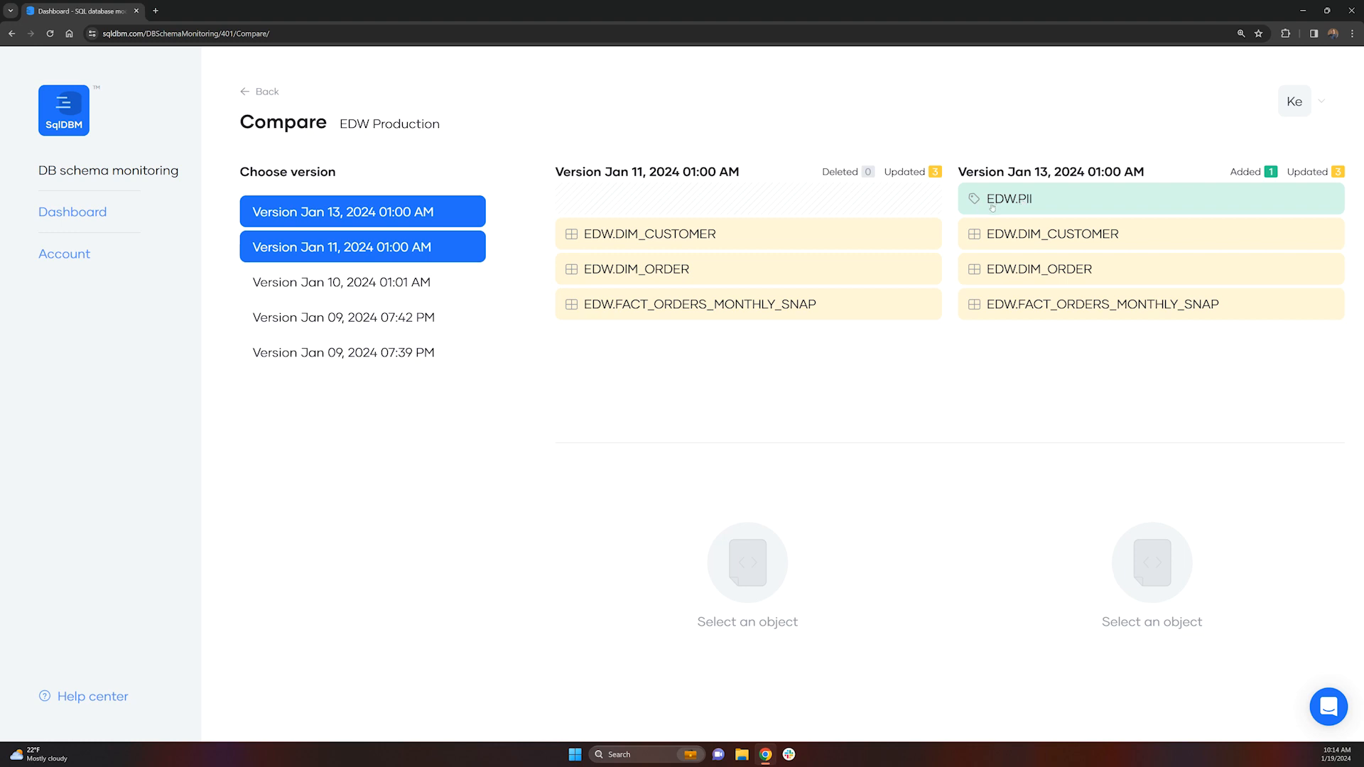
click(1008, 206)
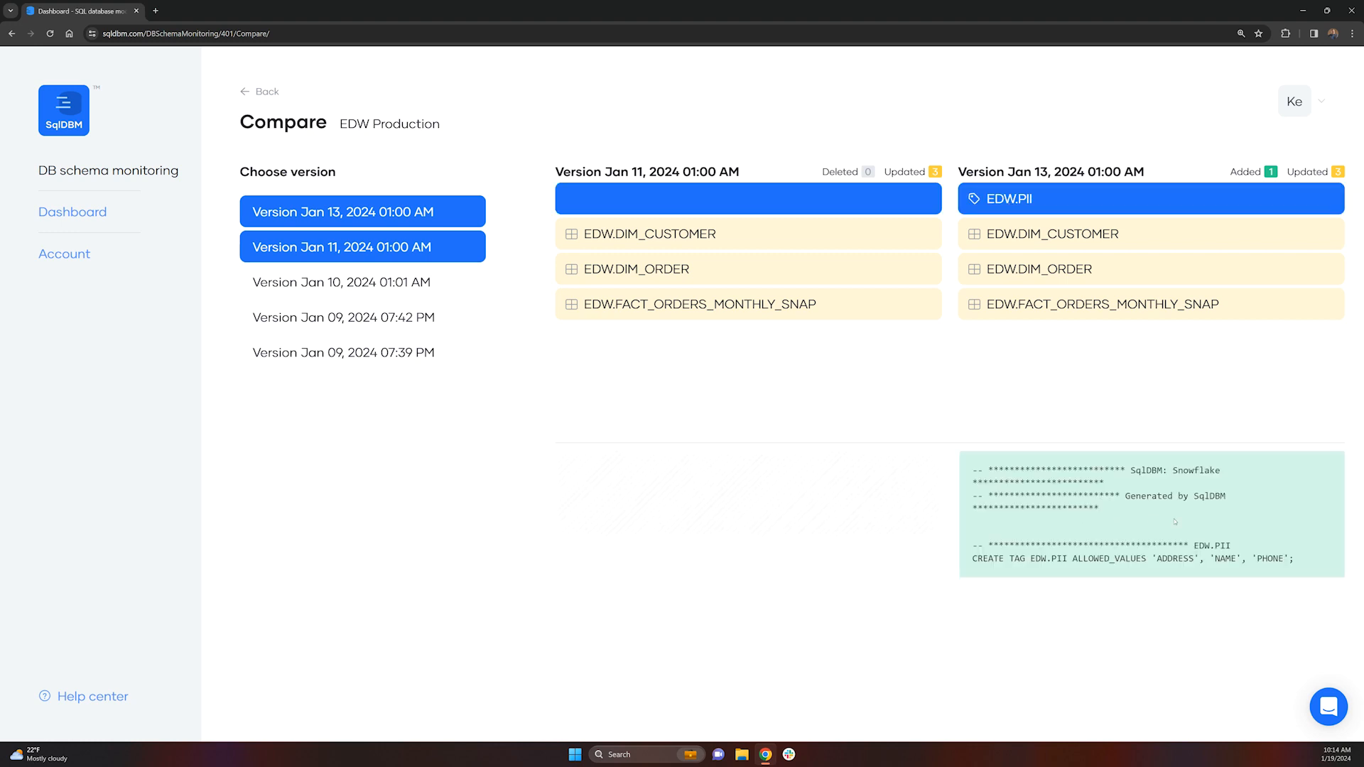
click(745, 238)
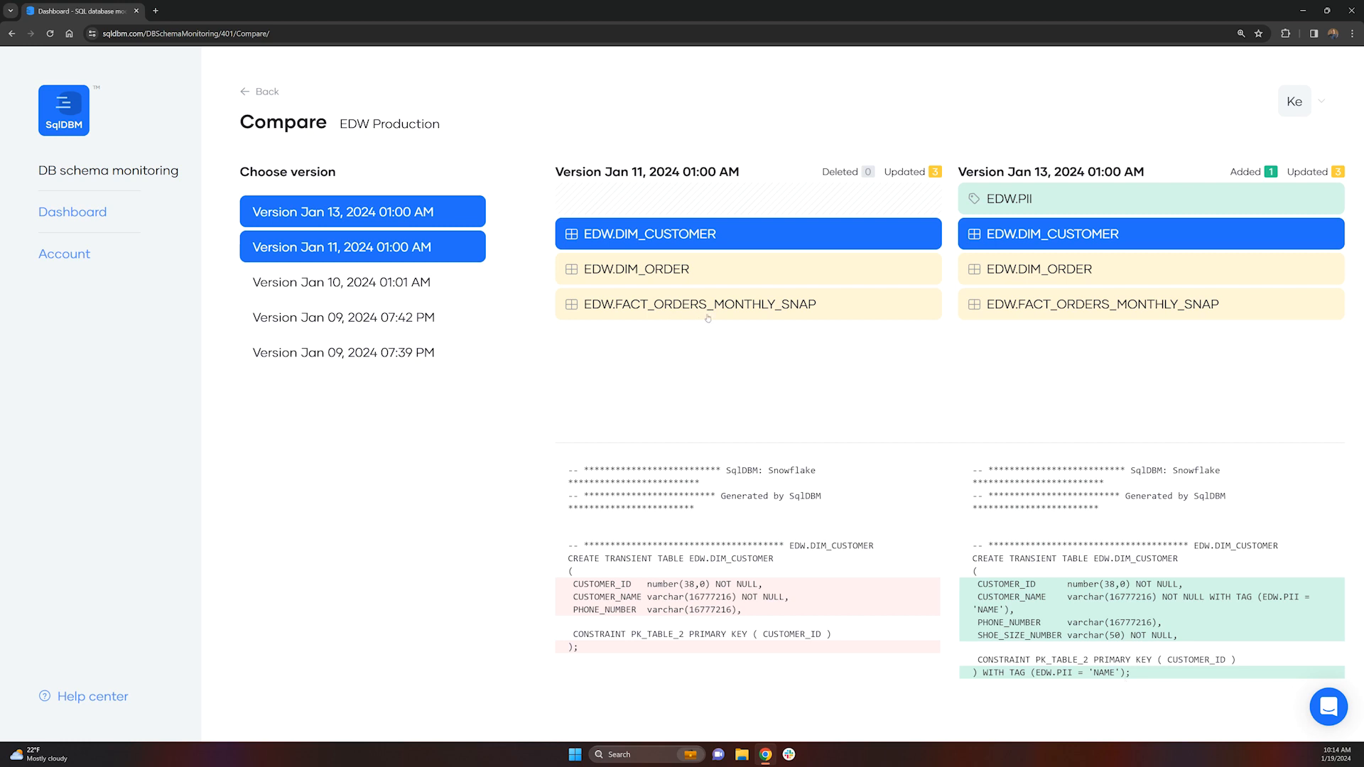
Step: Compare the Jan 10, 2024 01:01 AM and Jan 11, 2024 01:00 AM versions, and inspect EDW.FACT_ORDERS_MONTHLY_SNAP
click(337, 281)
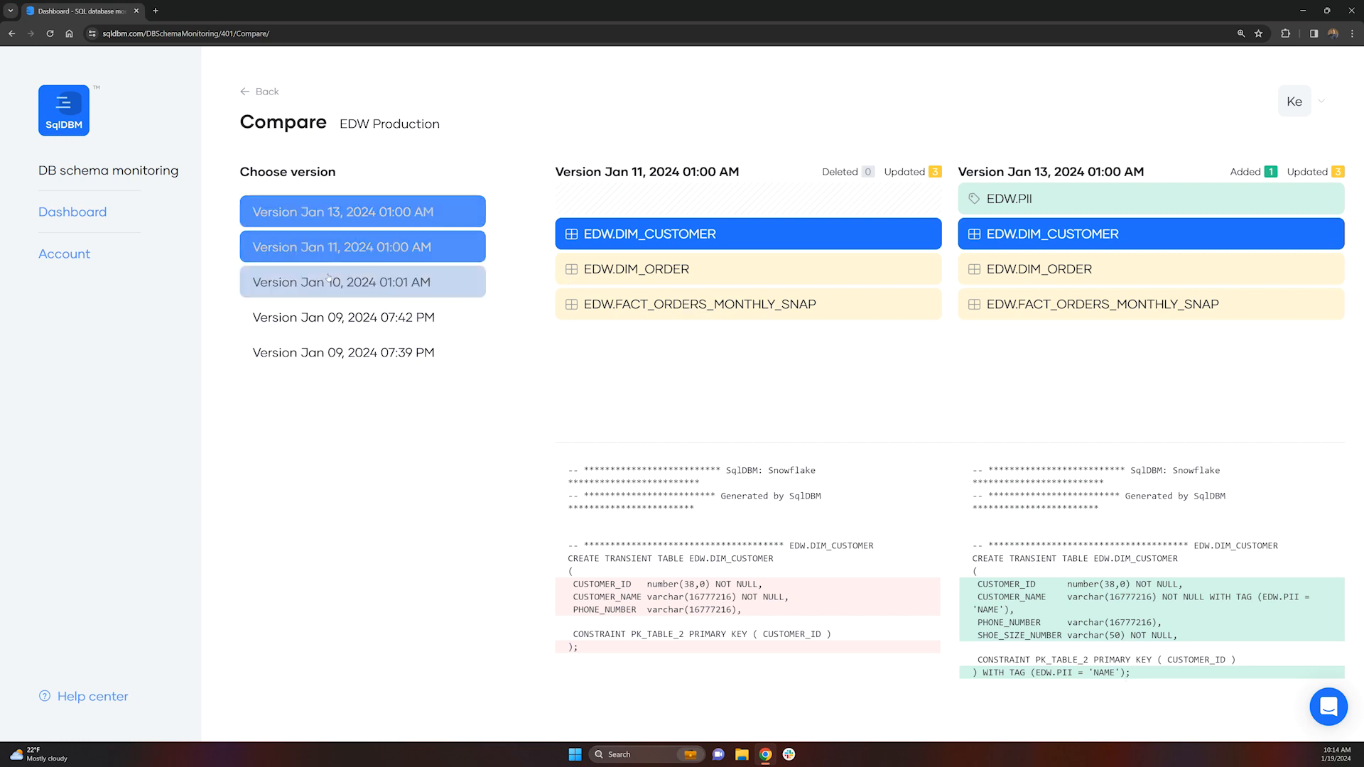
click(341, 250)
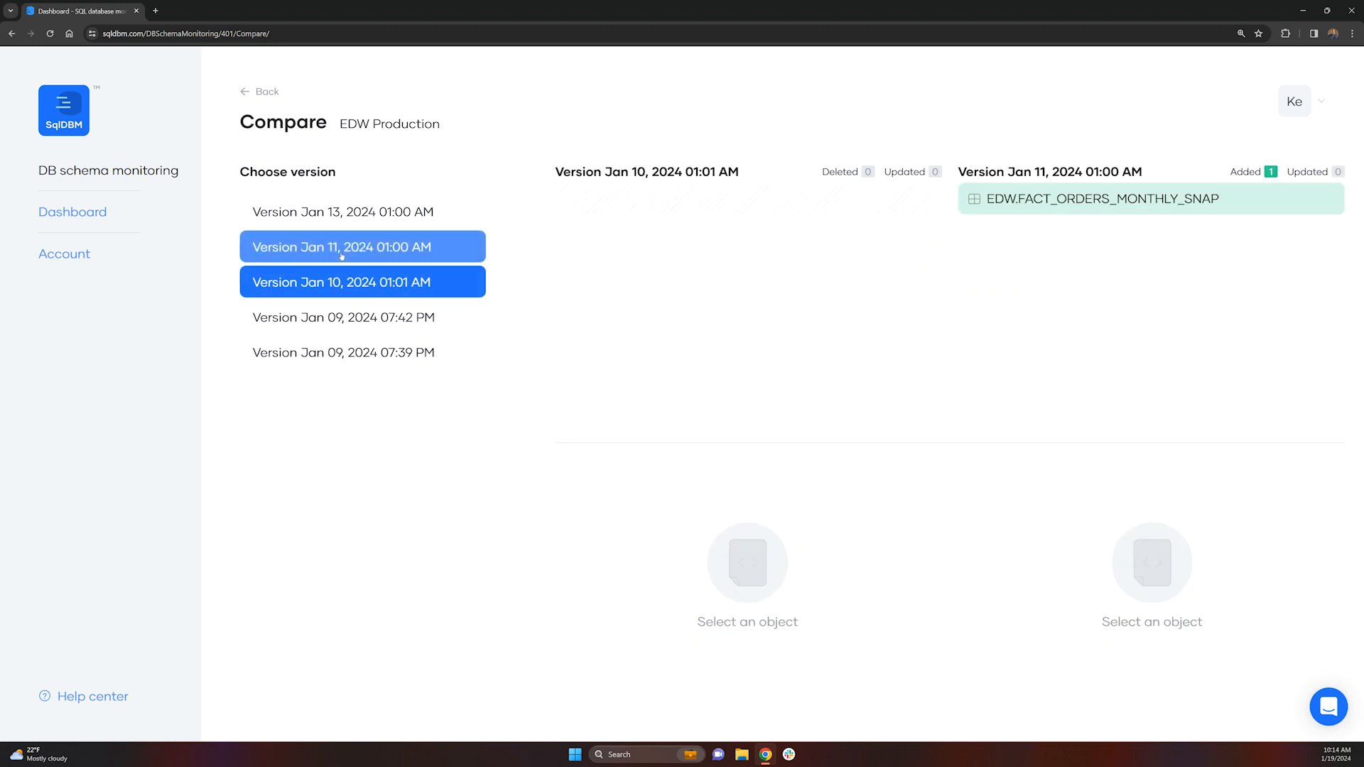
click(1027, 193)
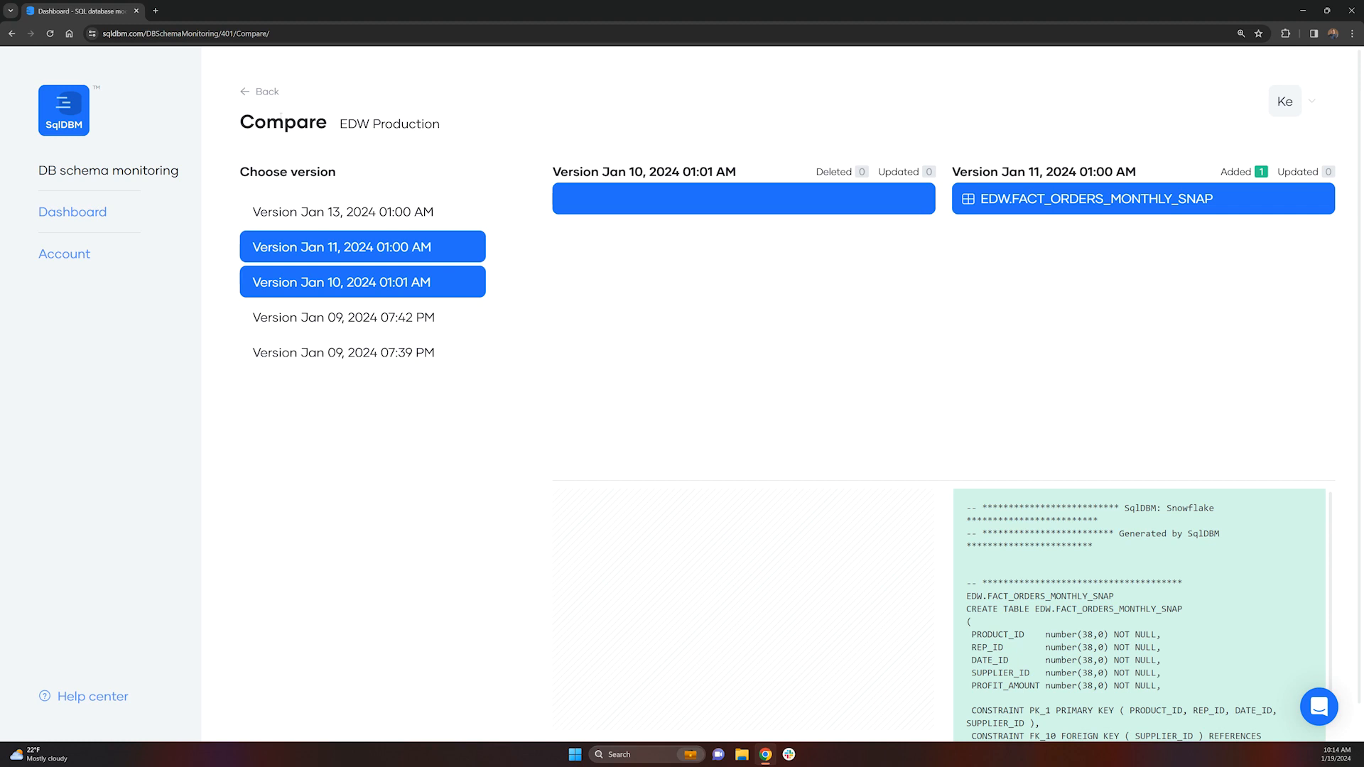
Step: Return to the job list, open EDW Production's Visual changelog, and show its timeline by day
click(246, 96)
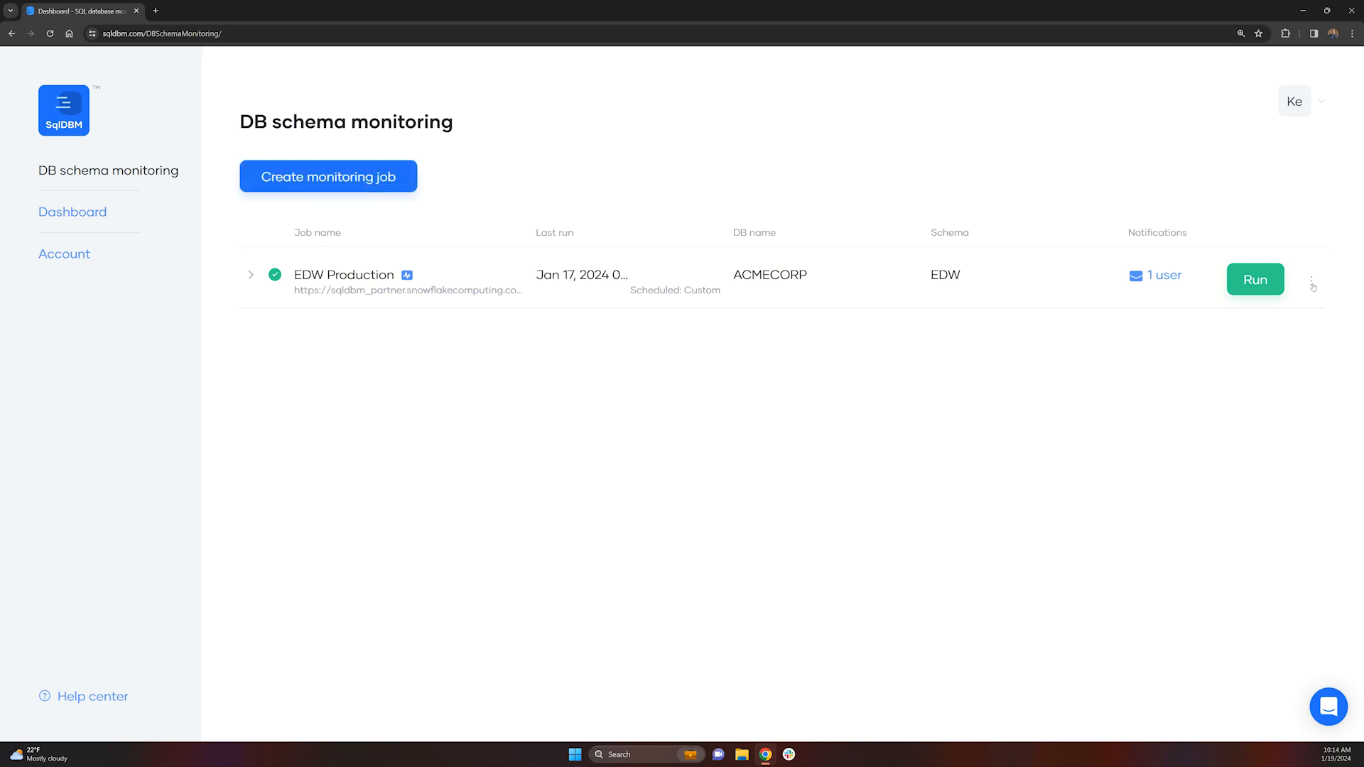
click(1312, 285)
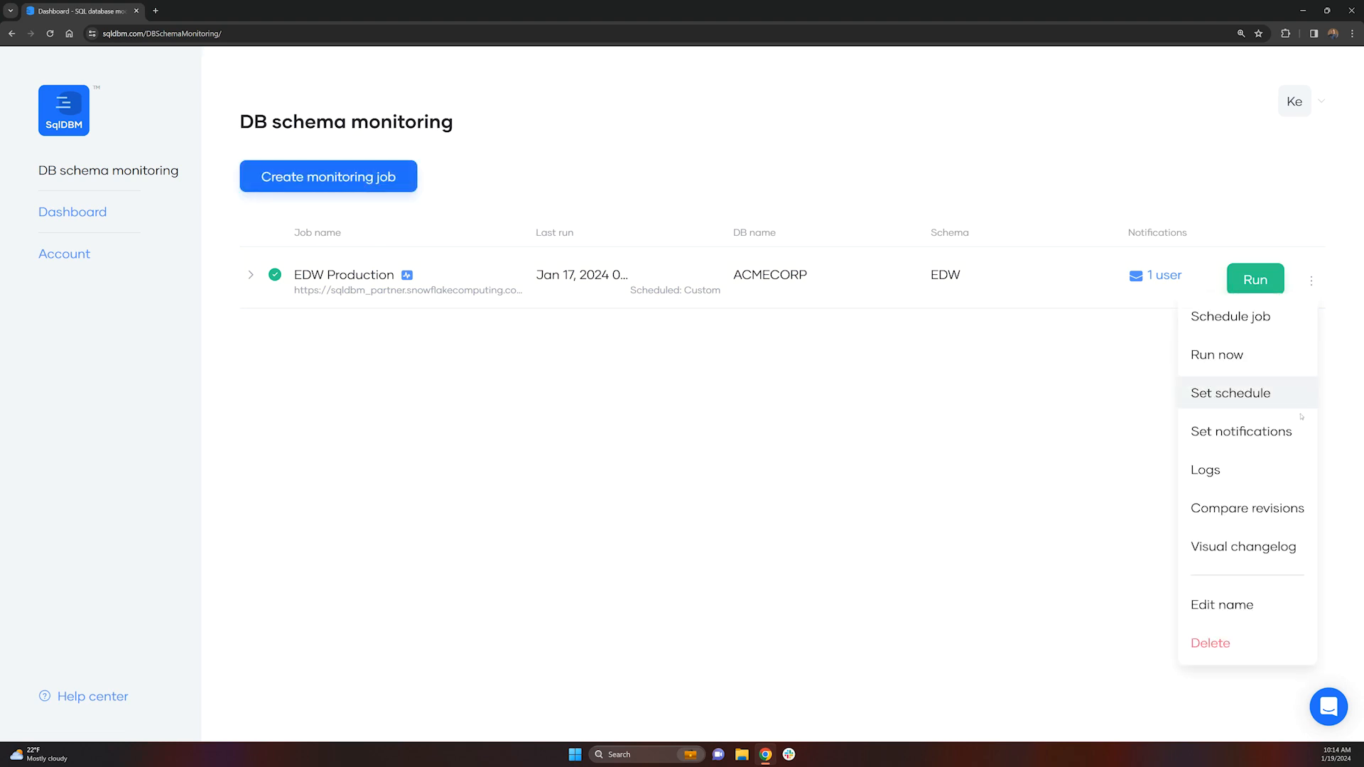
click(1222, 558)
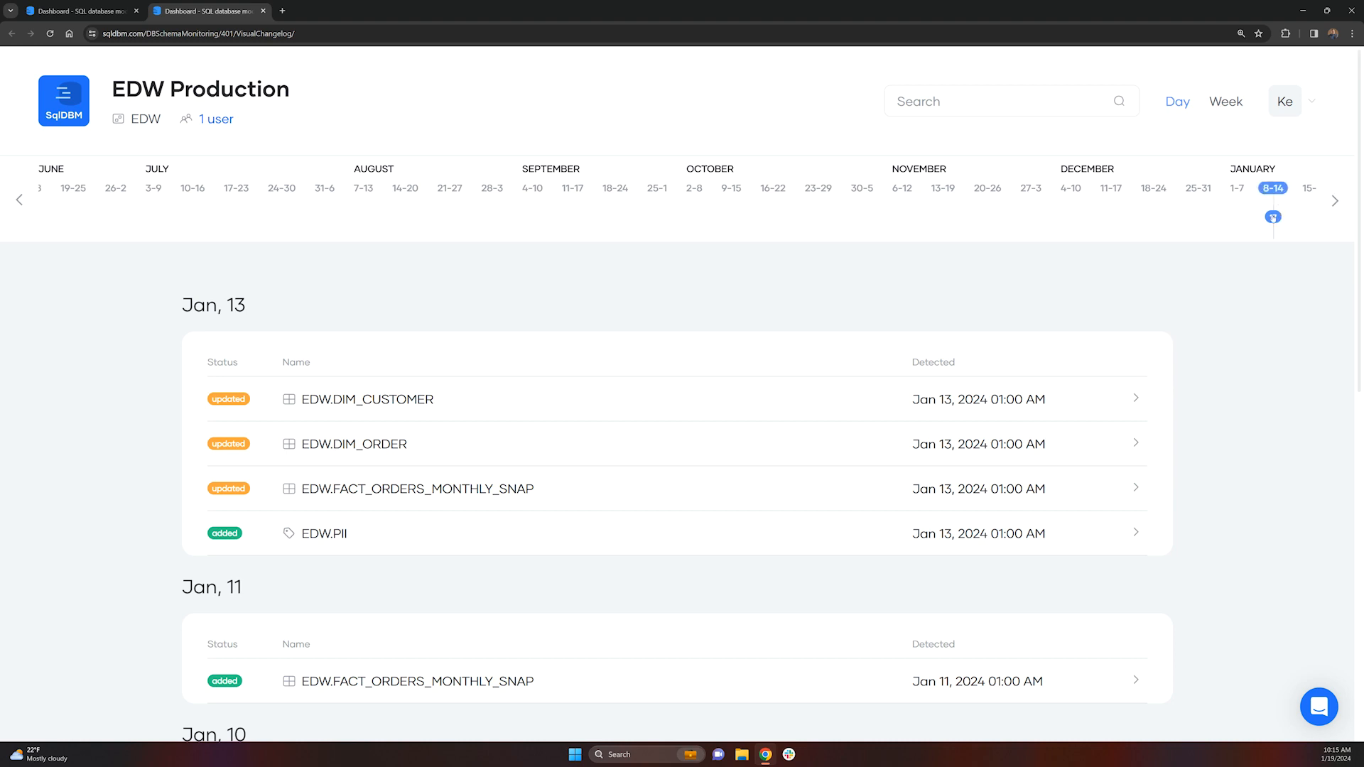
click(1180, 103)
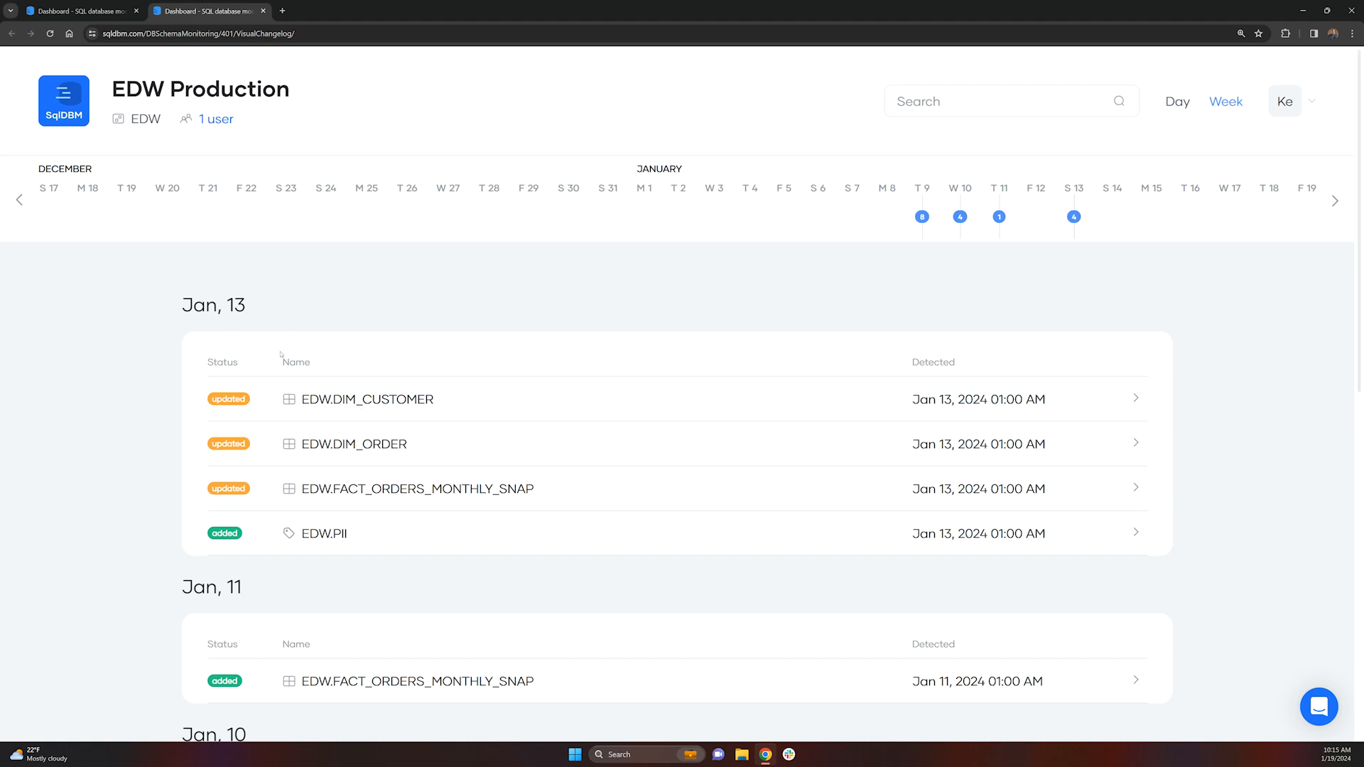
Step: Review the changelog entries from Jan 13 back to Jan 09, and expand the Jan 13 EDW.DIM_CUSTOMER update
scroll(281, 354, down, 2)
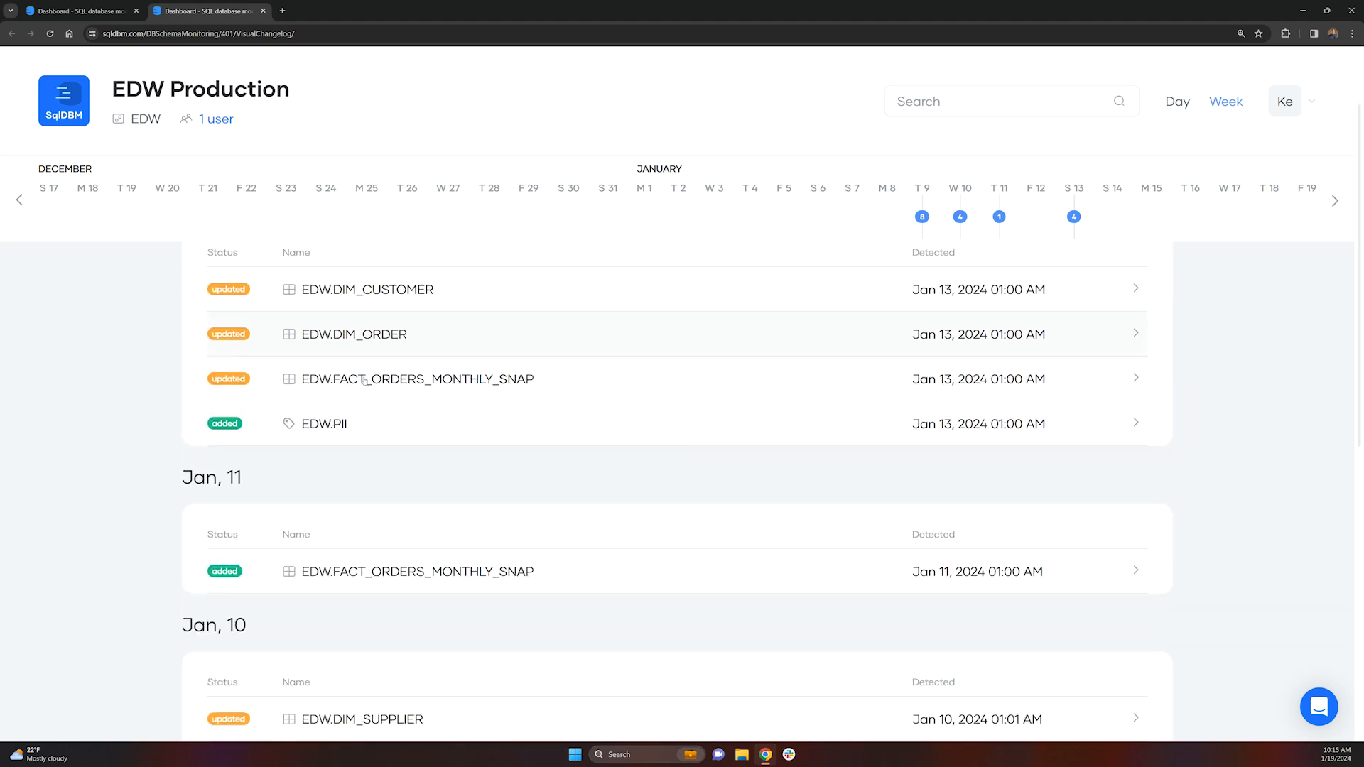
scroll(364, 380, down, 7)
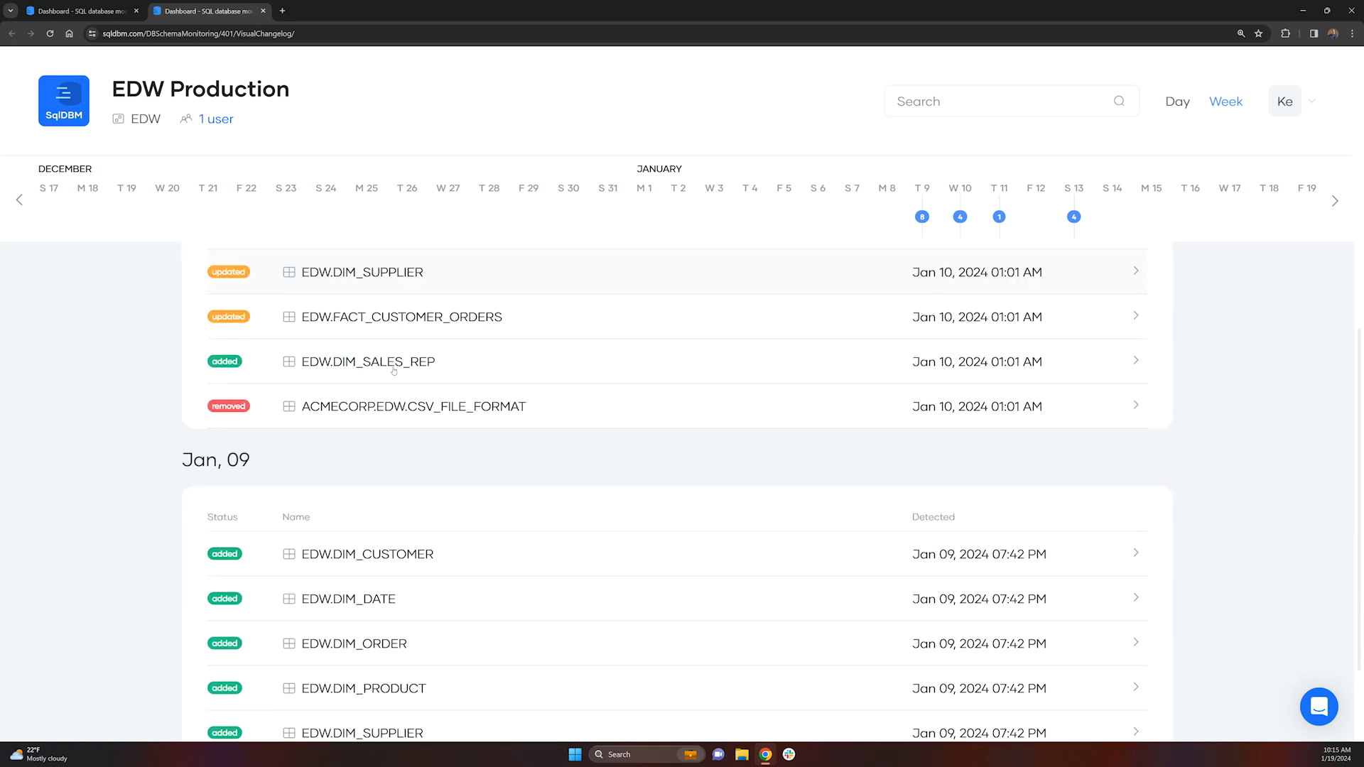
scroll(393, 370, down, 2)
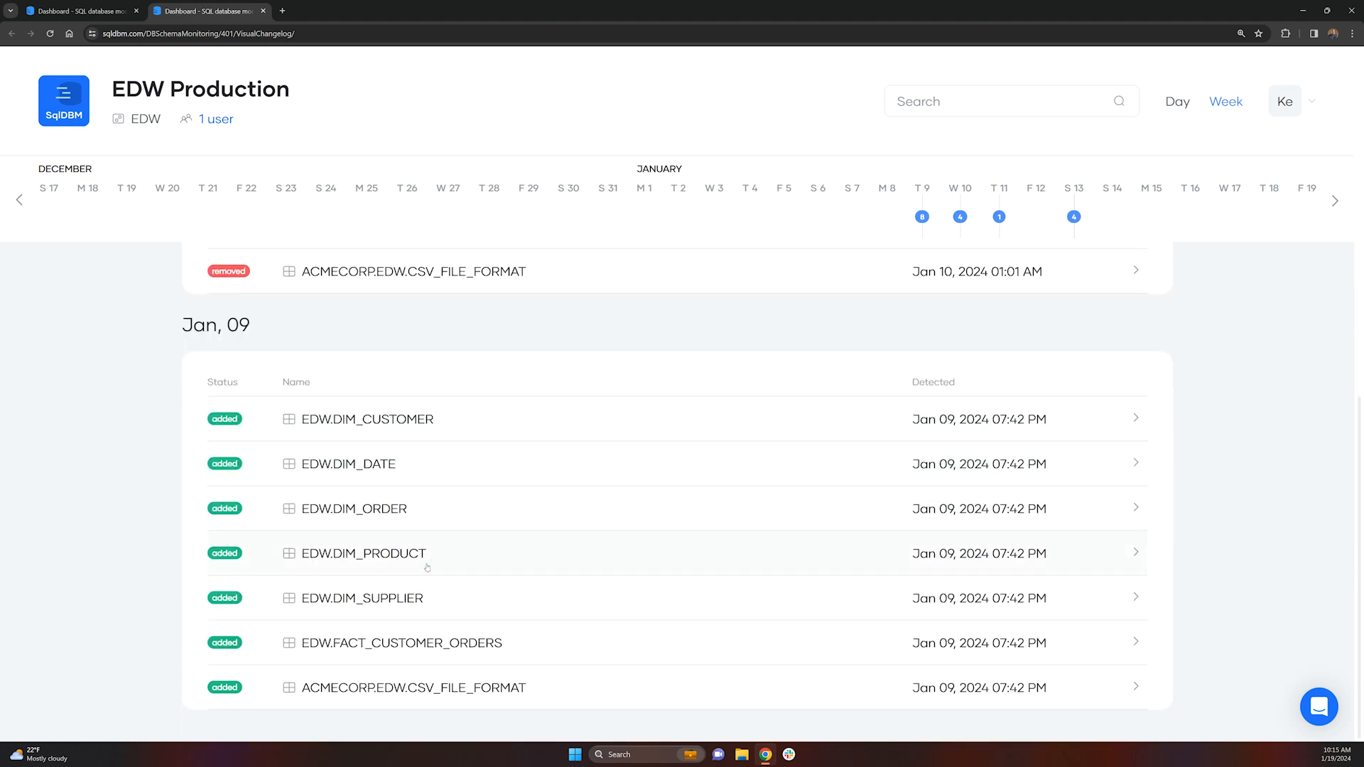
scroll(427, 567, up, 10)
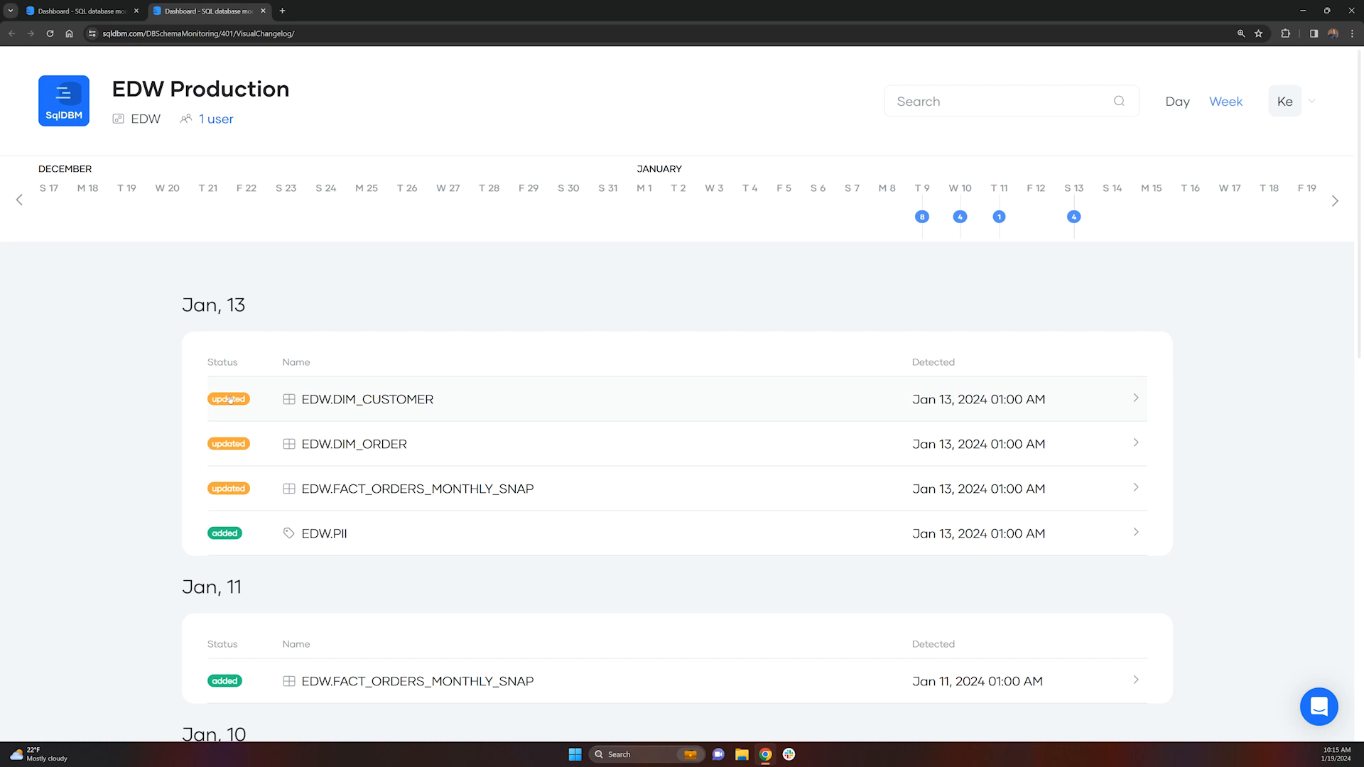
click(383, 402)
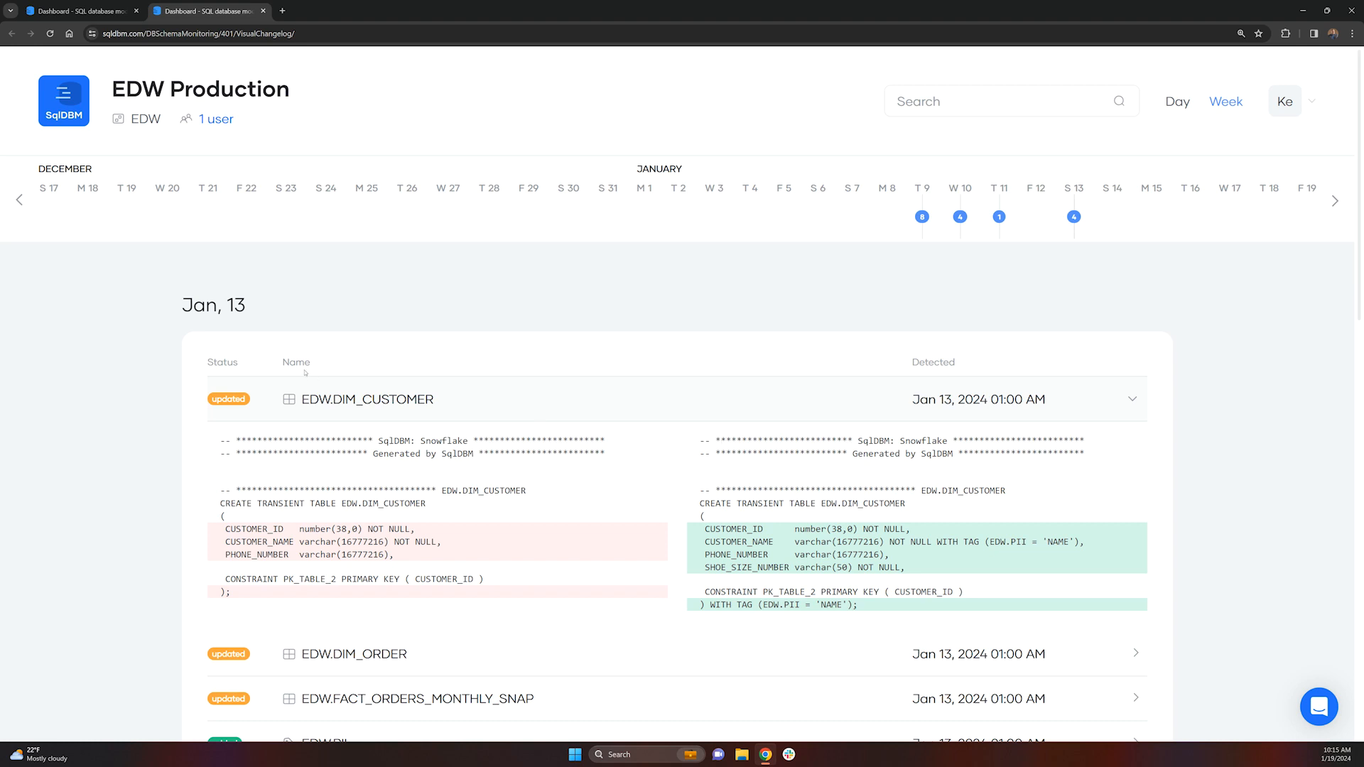
Step: Search the changelog for "customer", choose the Jan 09 EDW.DIM_CUSTOMER result, and expand that entry's SQL definition
click(936, 101)
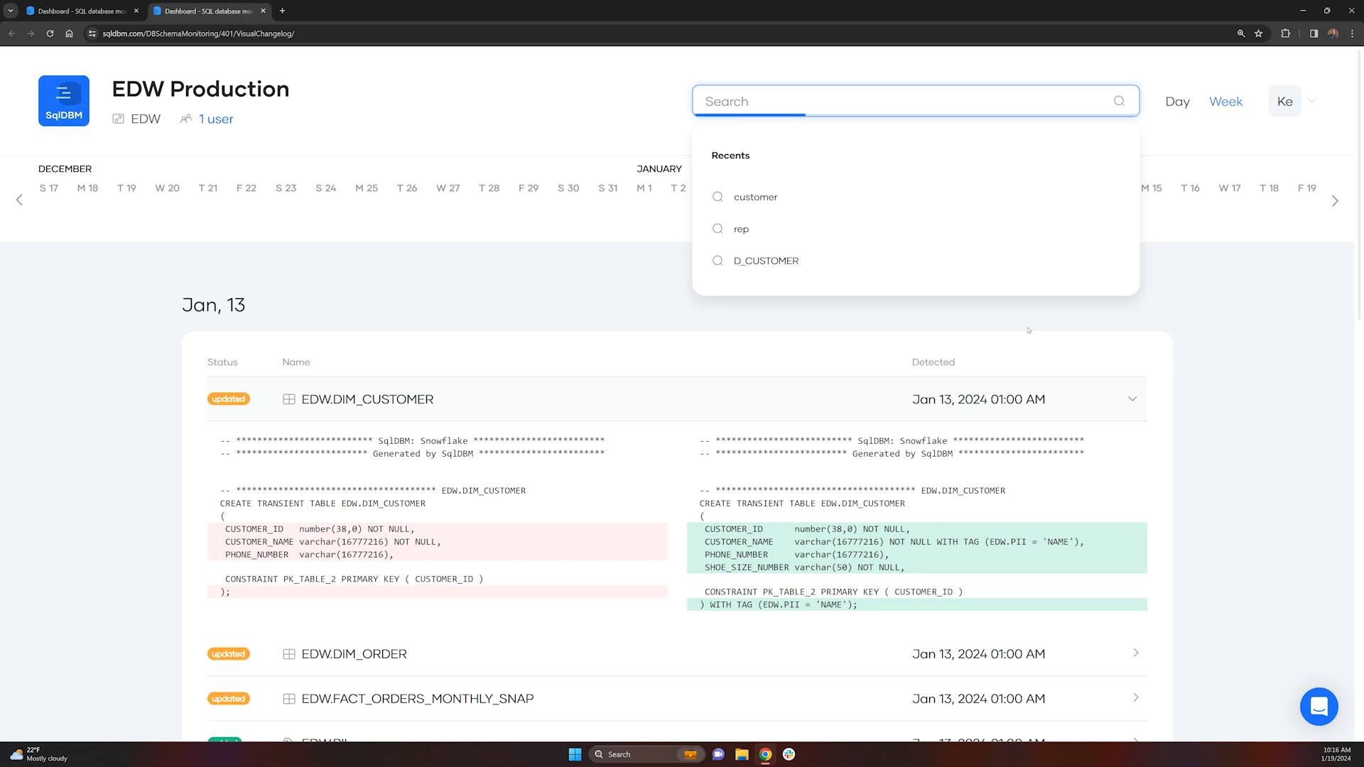
text(customer)
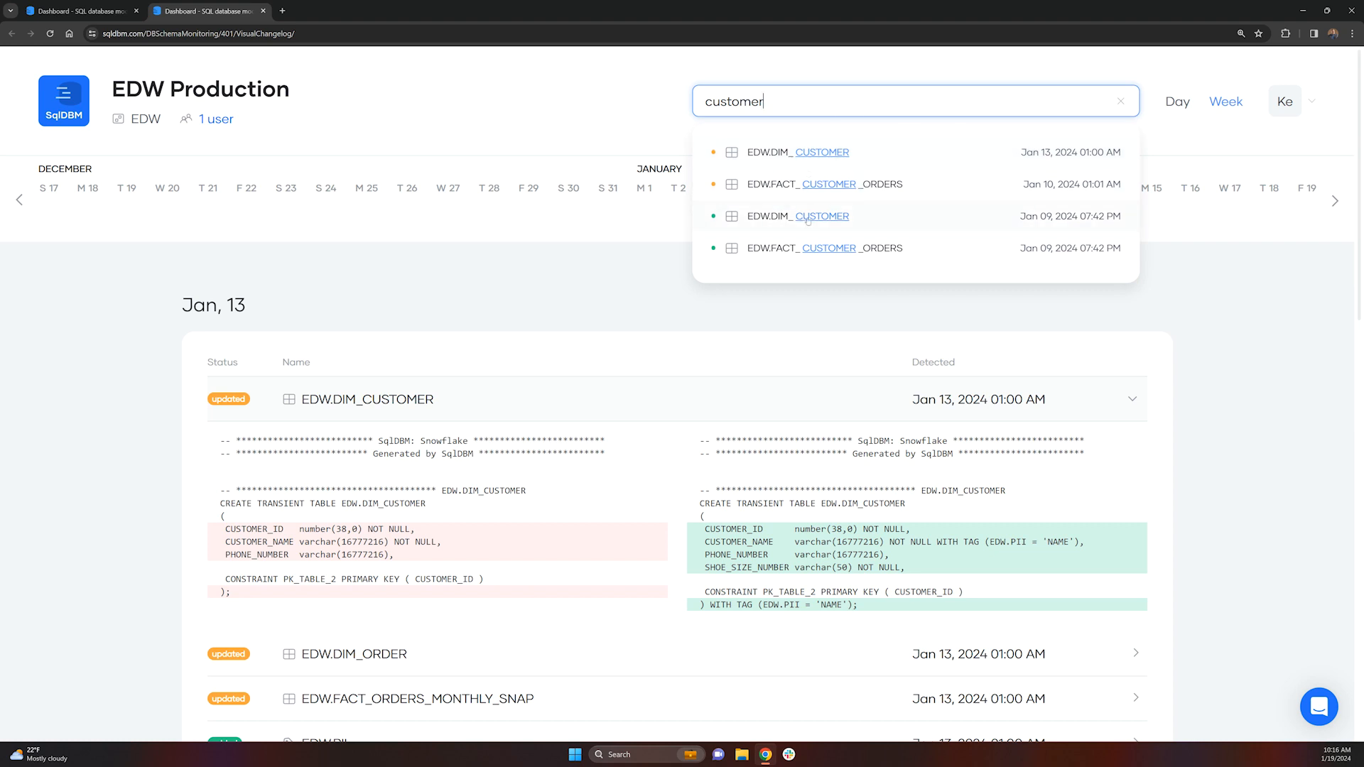
click(866, 221)
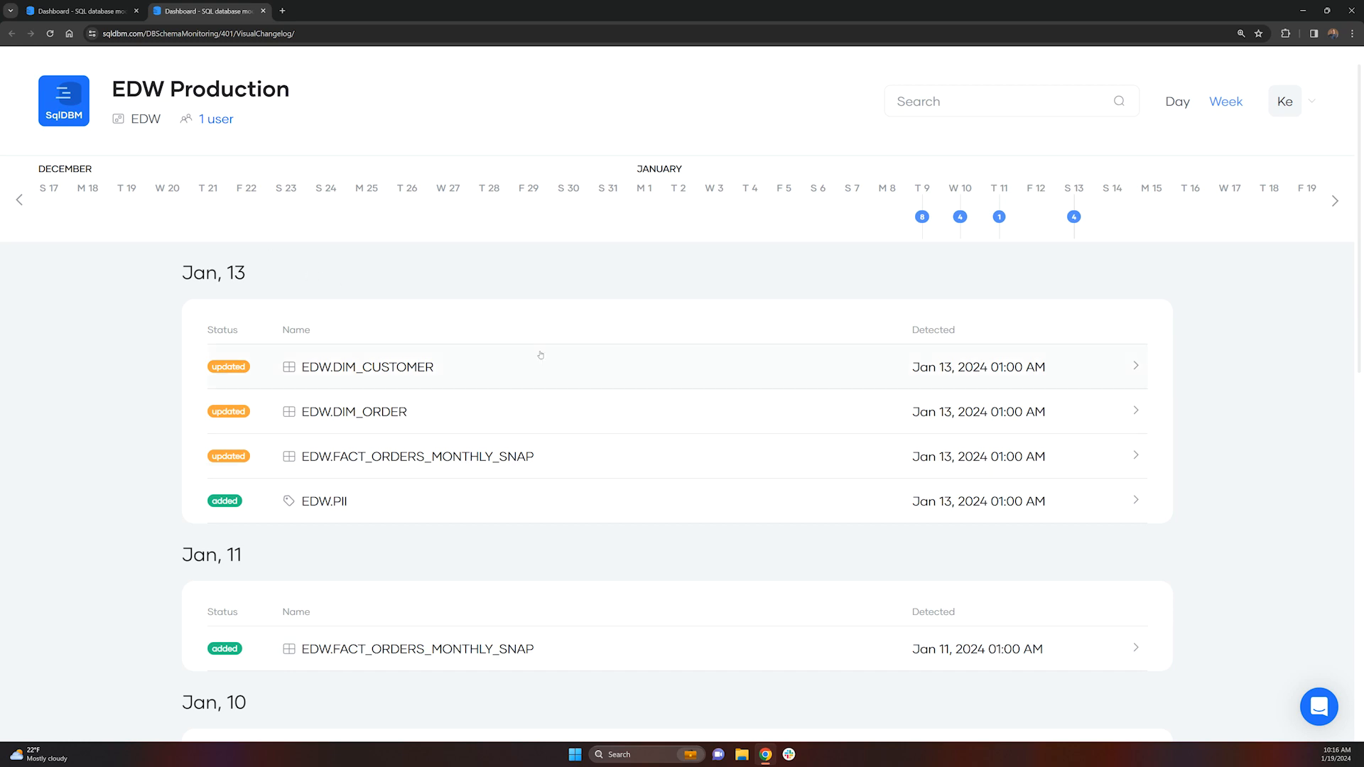
scroll(613, 376, down, 5)
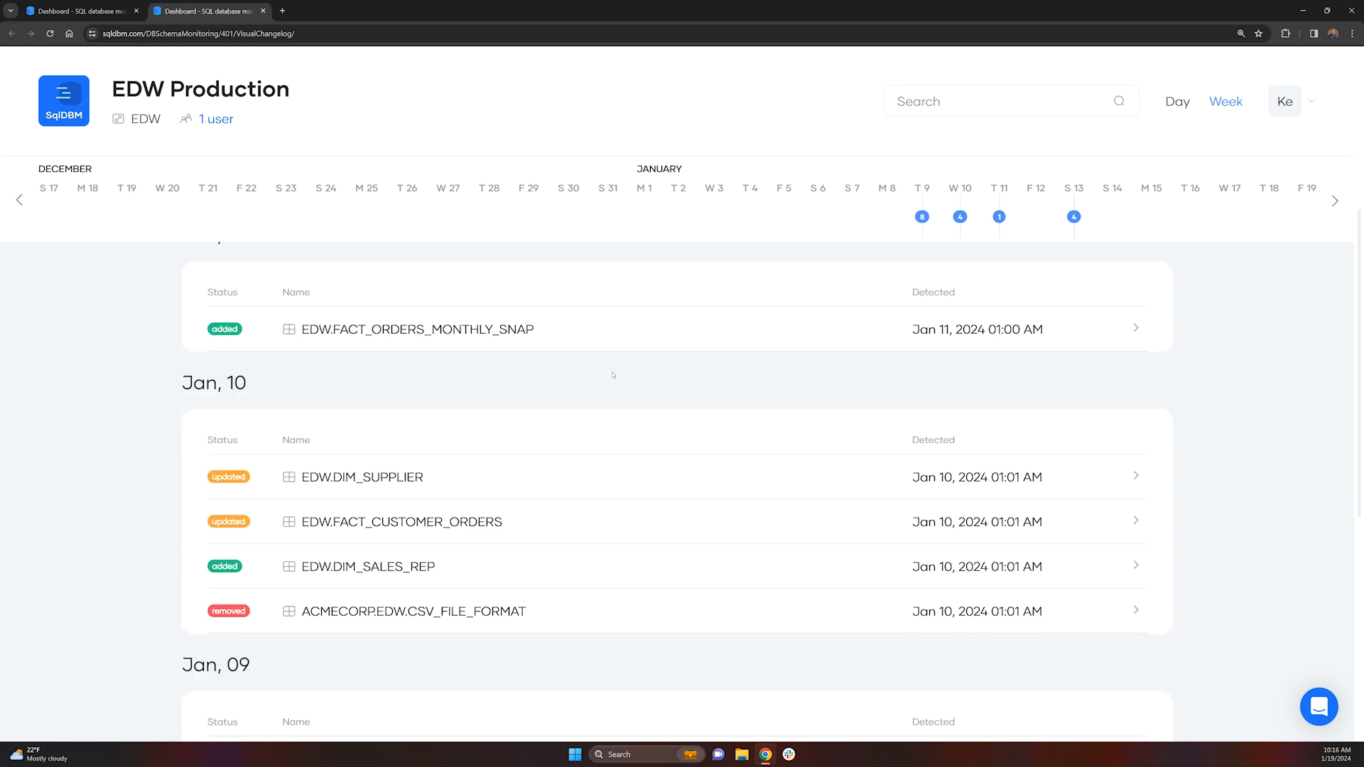
scroll(613, 375, down, 6)
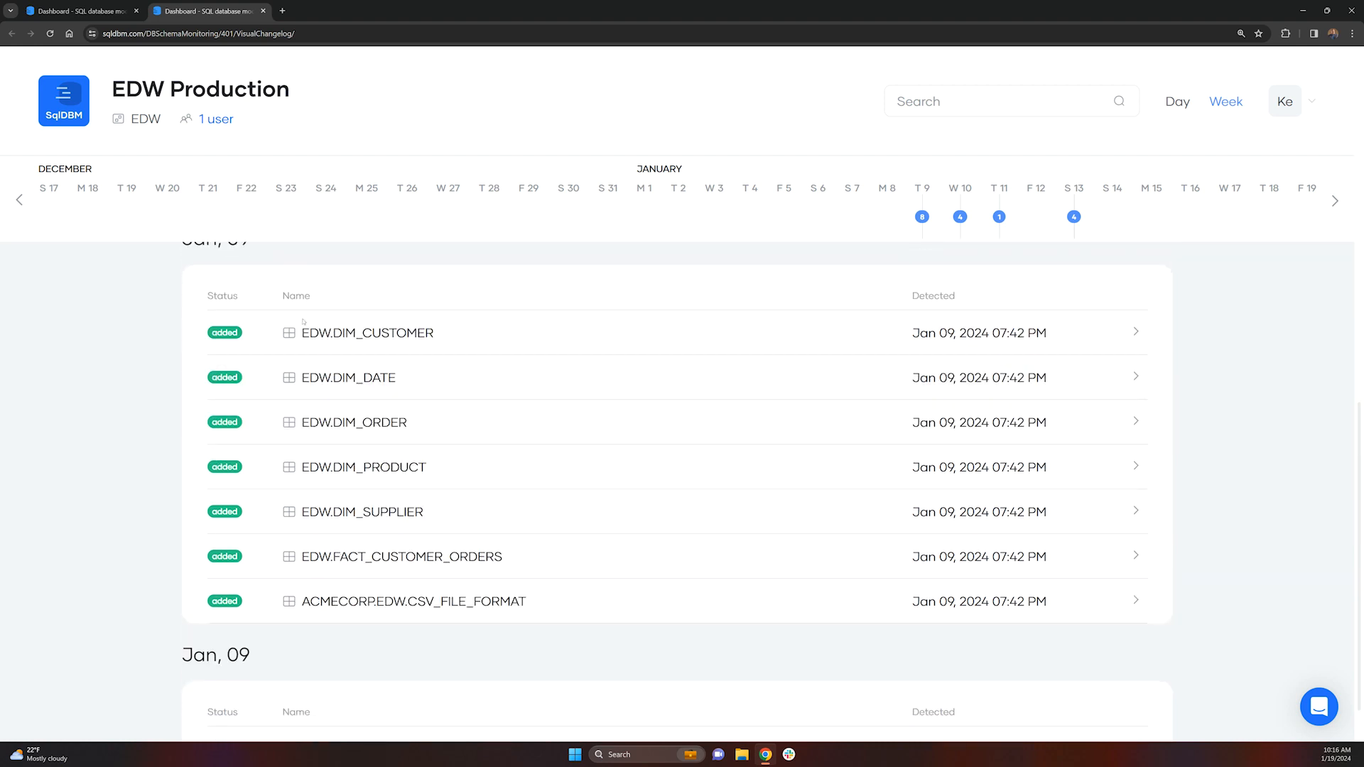
click(482, 335)
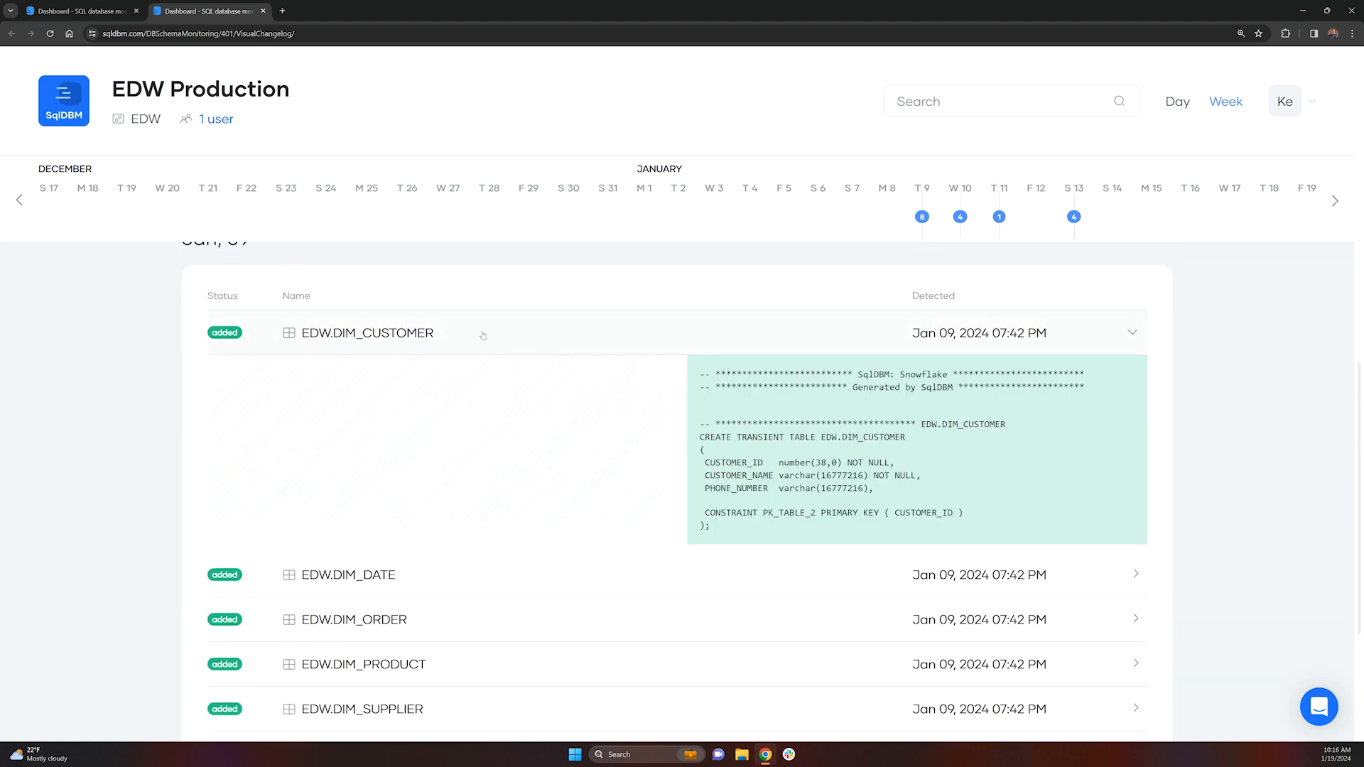